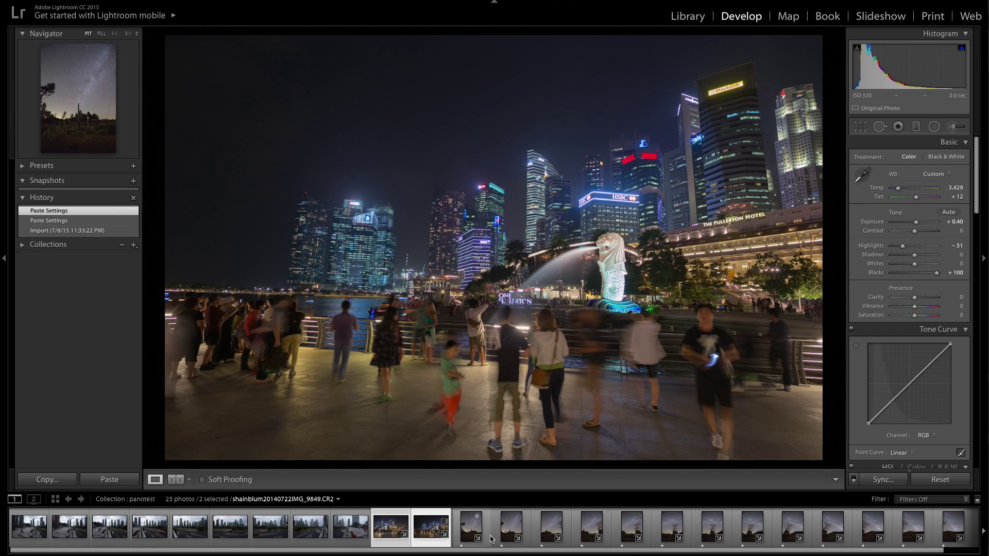
Examine the two Merlion night skyline photos, comparing them with each other and the photos beside them.
left_click(356, 531)
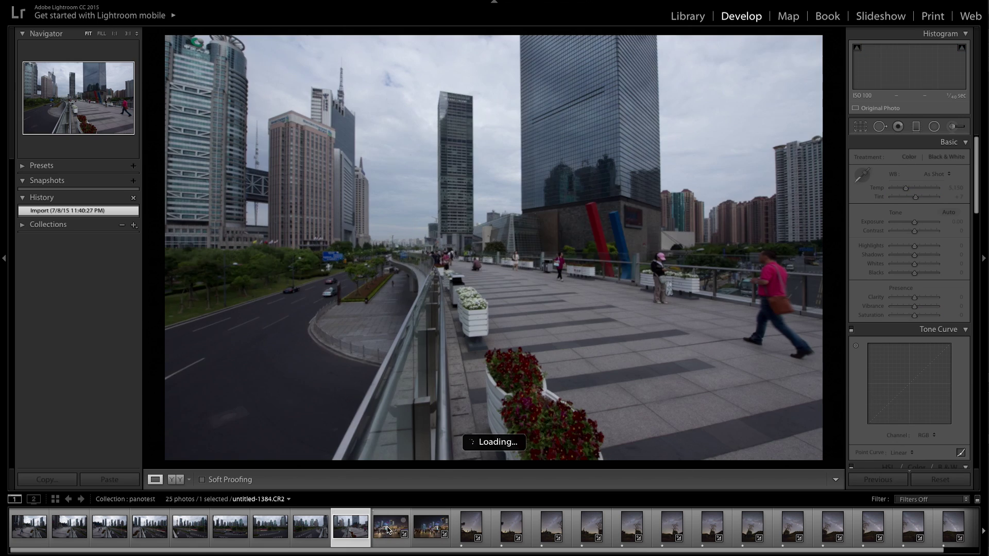
left_click(388, 530)
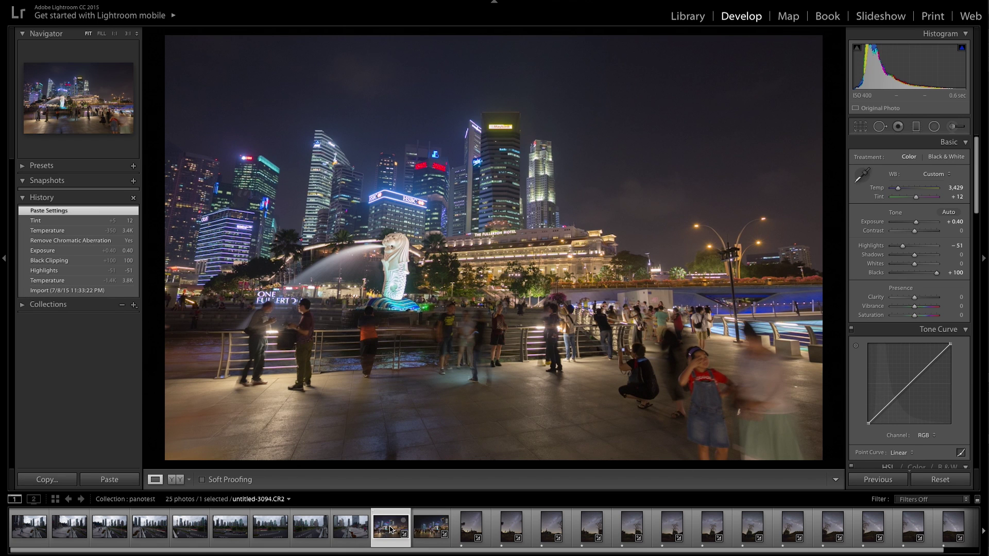
key("Right")
key("Left")
key("Right")
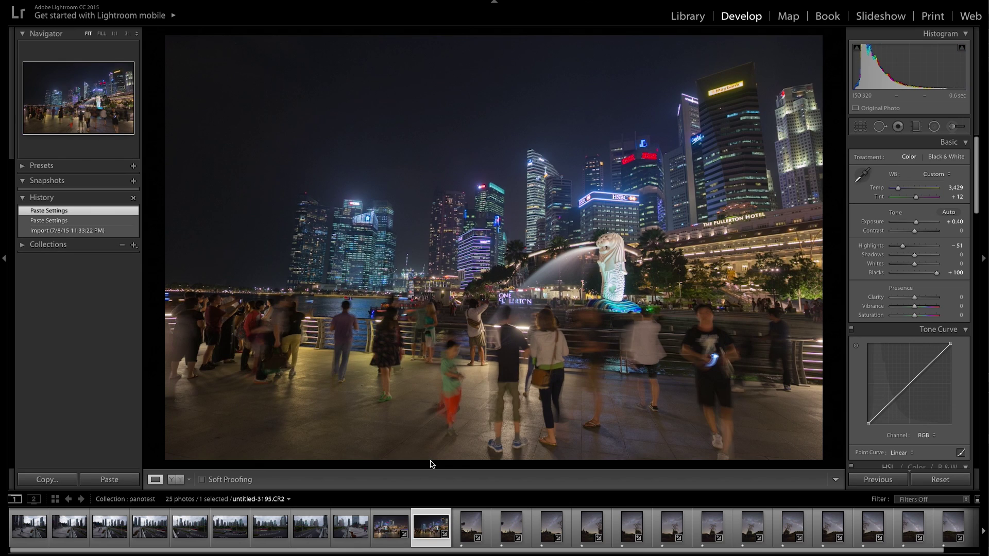
key("Right")
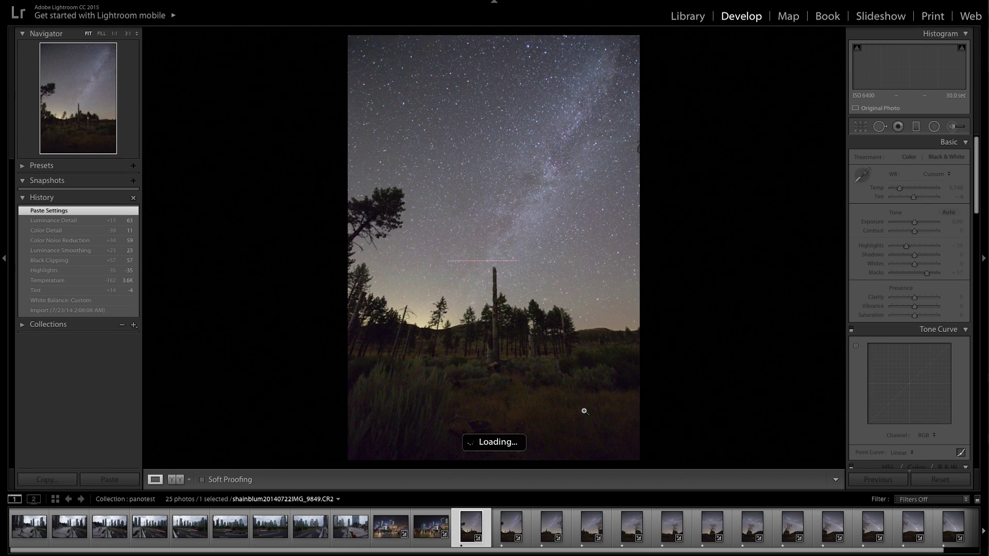
key("Left")
key("Left")
key("Right")
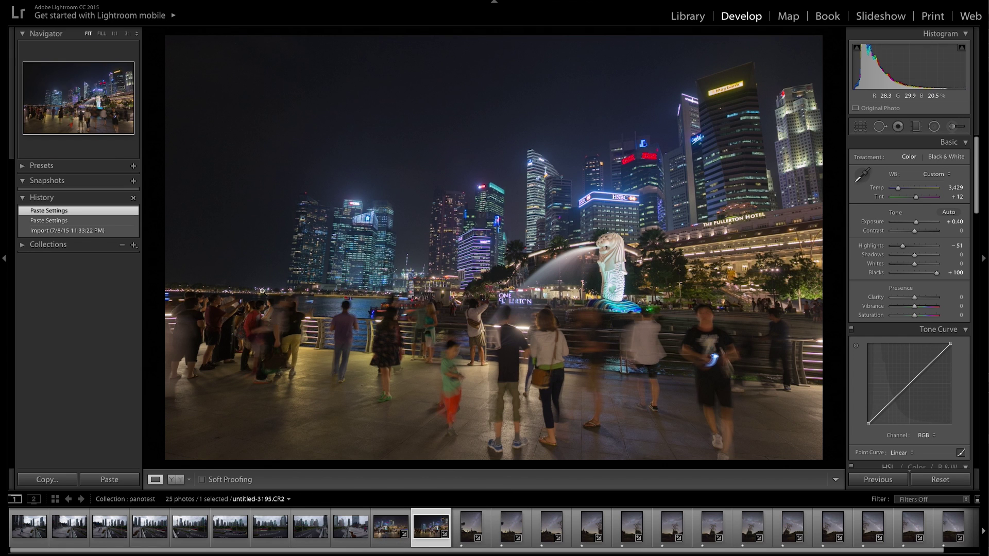
key("Left")
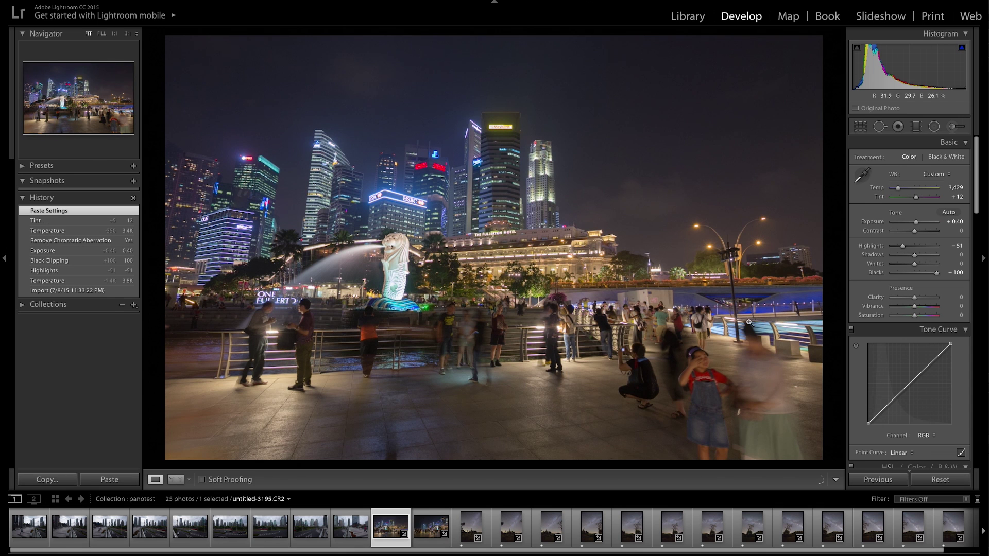
key("Right")
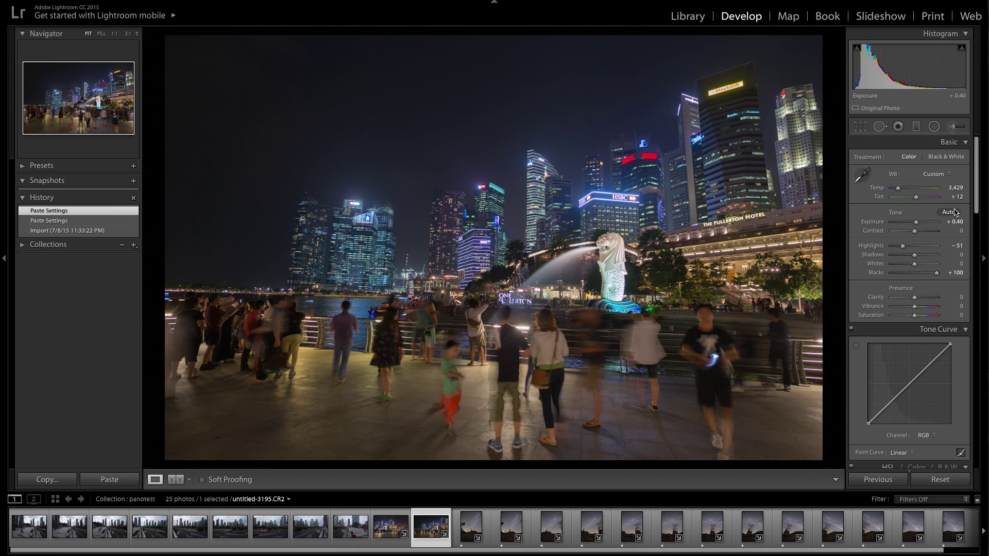
Select both Merlion night skyline photos and open a panorama merge preview for them.
left_click(393, 530, "ctrl")
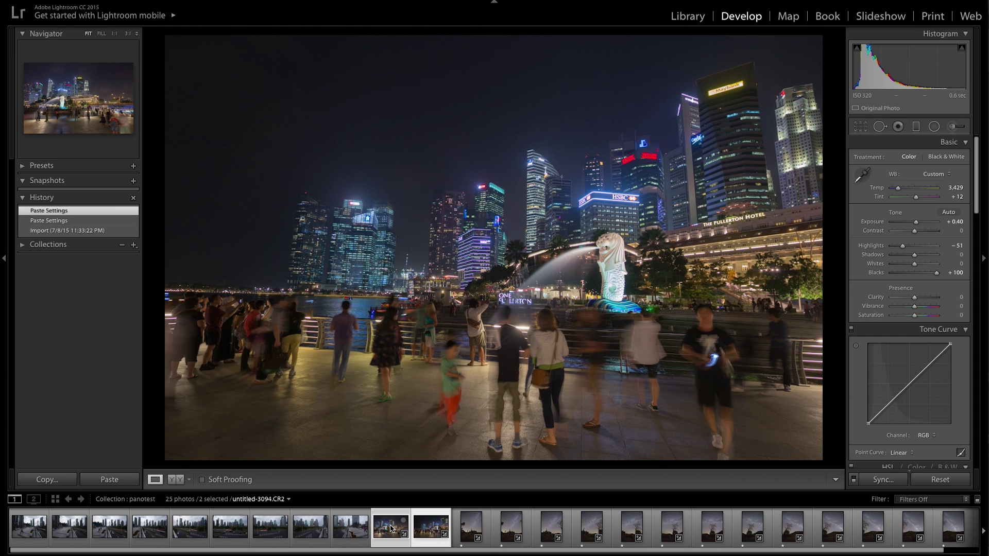
right_click(391, 526)
mouse_move(478, 348)
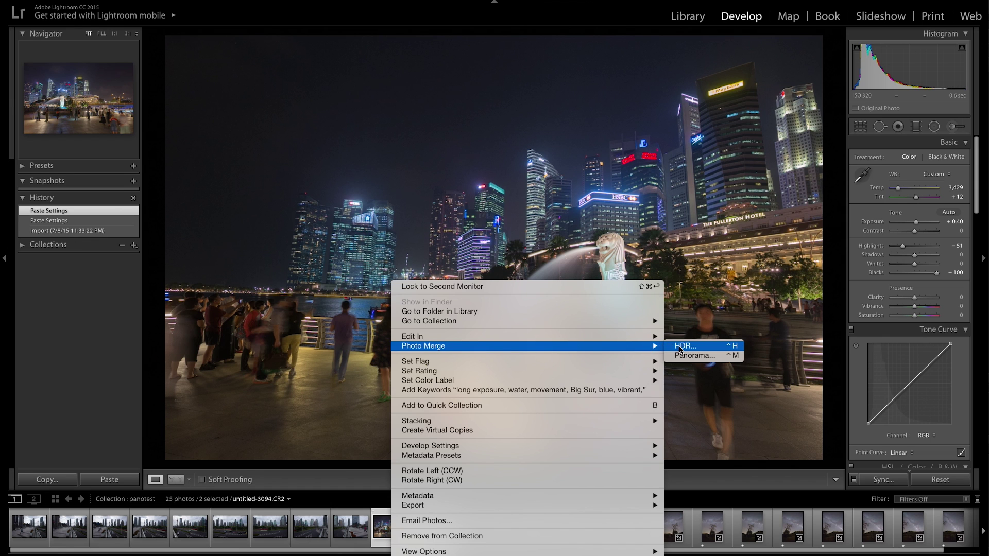
left_click(693, 356)
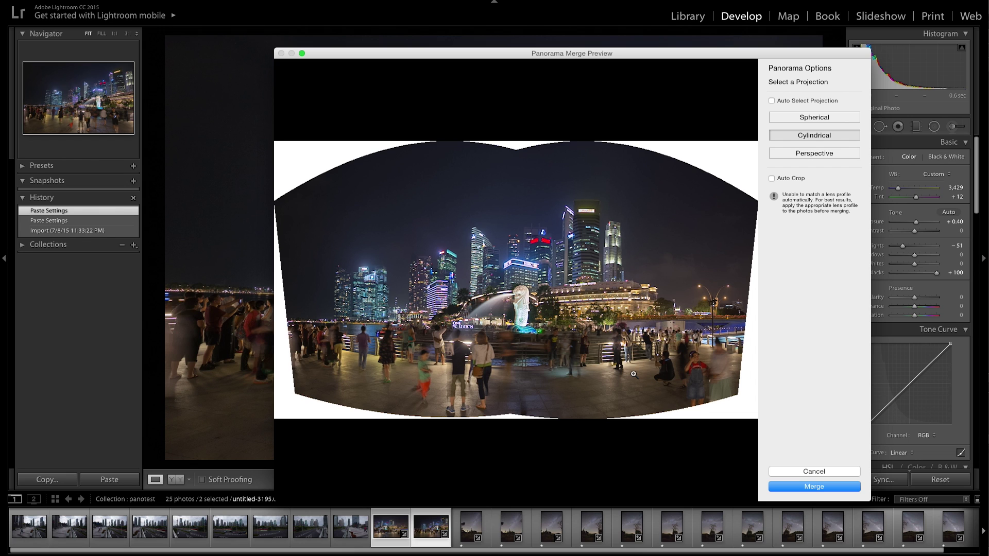
Preview the panorama with Auto Crop on and off, and compare the Spherical, Cylindrical and Perspective projections.
left_click(790, 178)
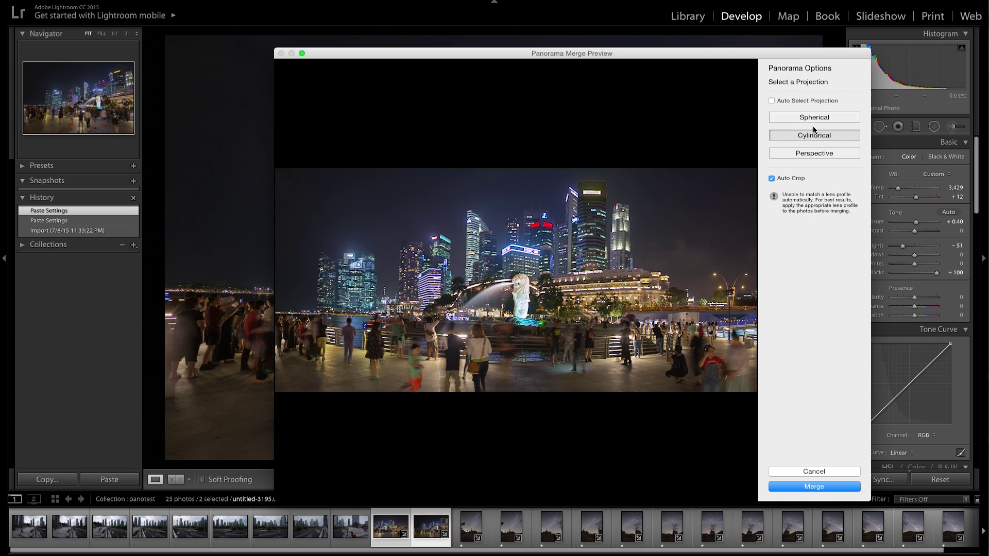
left_click(796, 180)
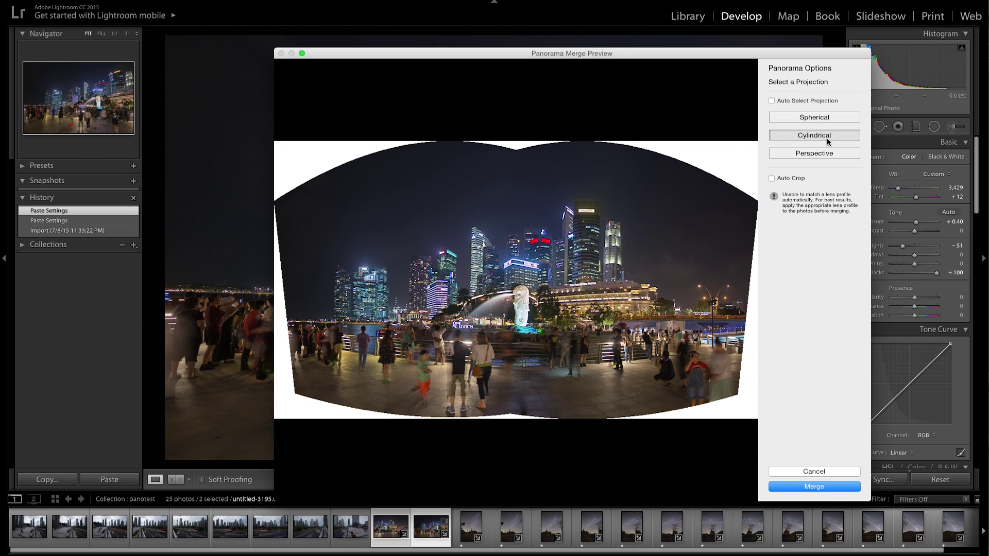
left_click(829, 118)
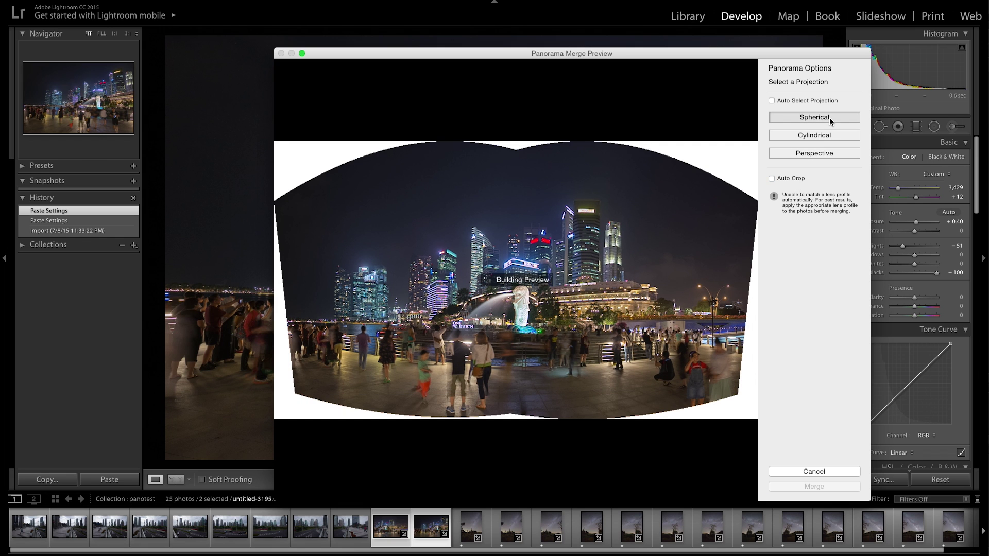
left_click(826, 136)
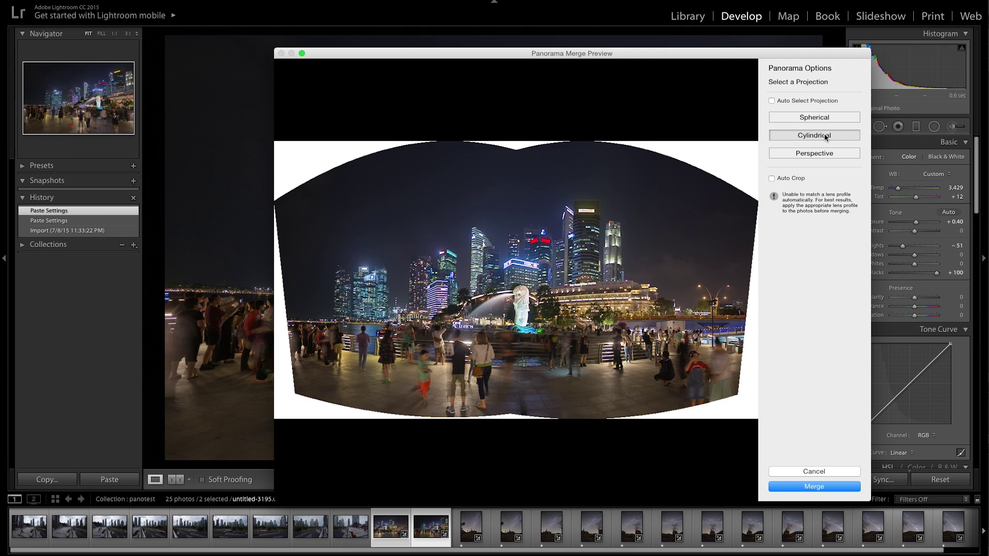
left_click(828, 118)
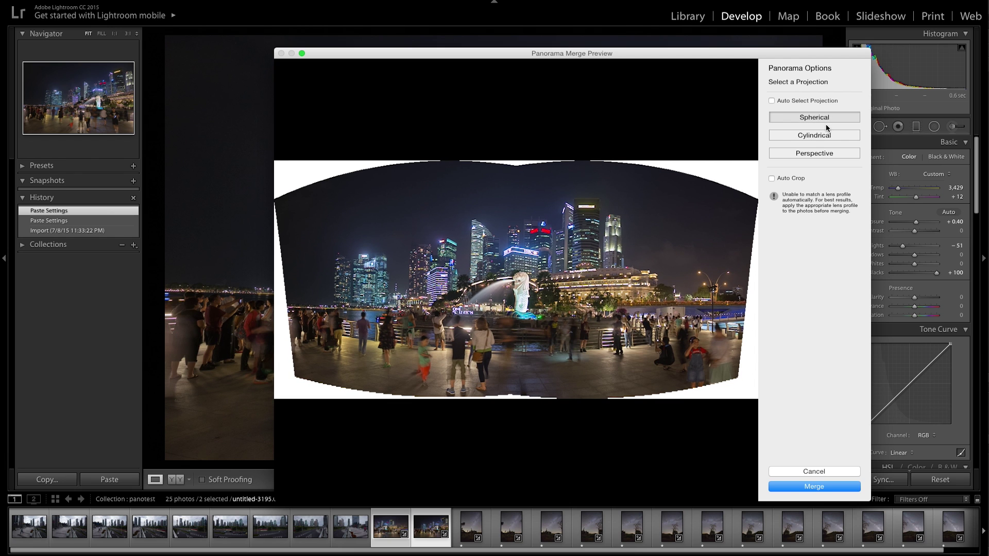
left_click(825, 136)
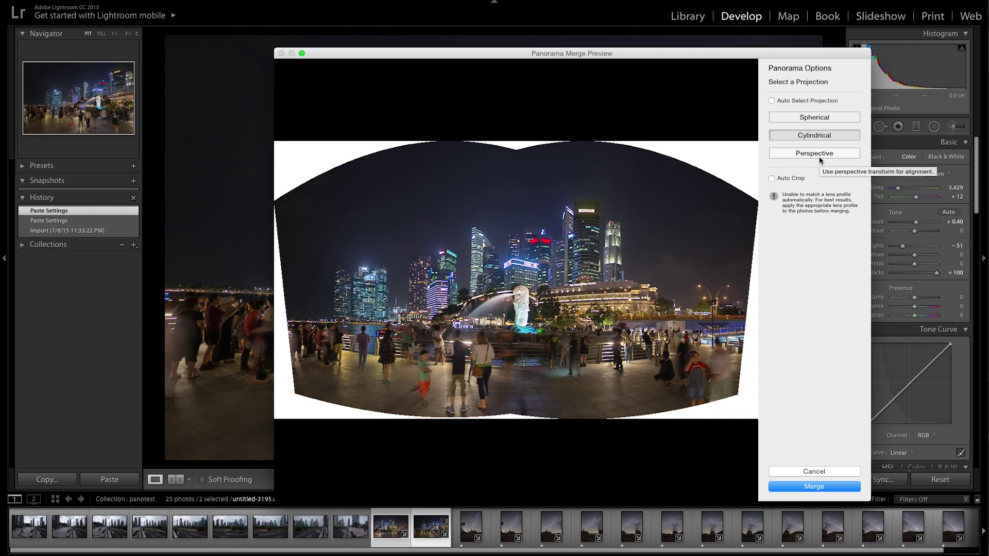
left_click(819, 154)
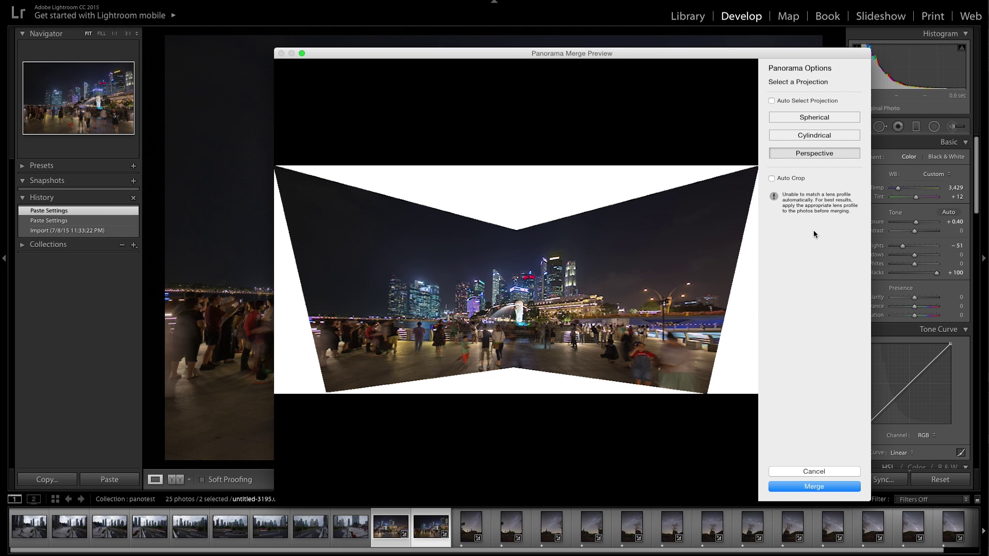
Merge the two night photos into a panorama using the Cylindrical projection.
left_click(815, 136)
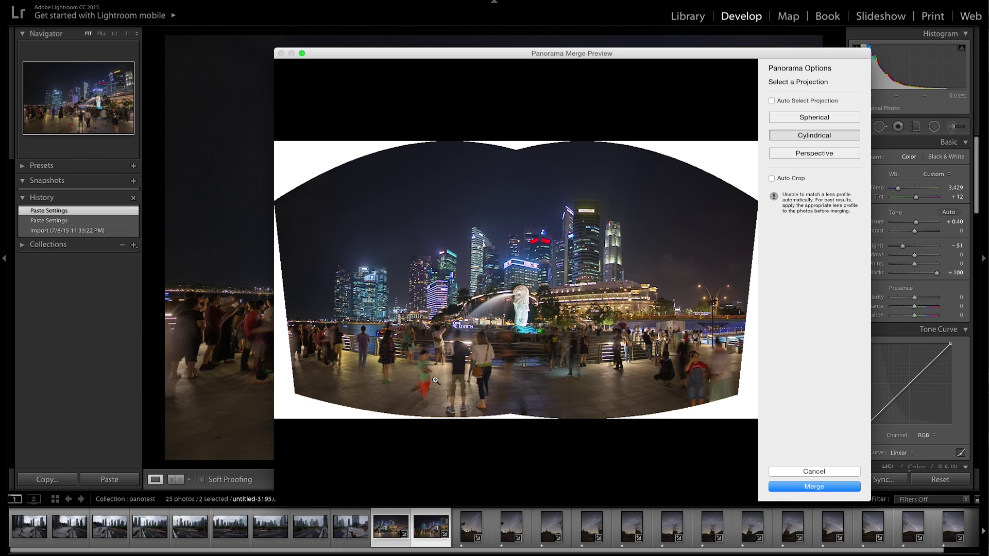
left_click(805, 487)
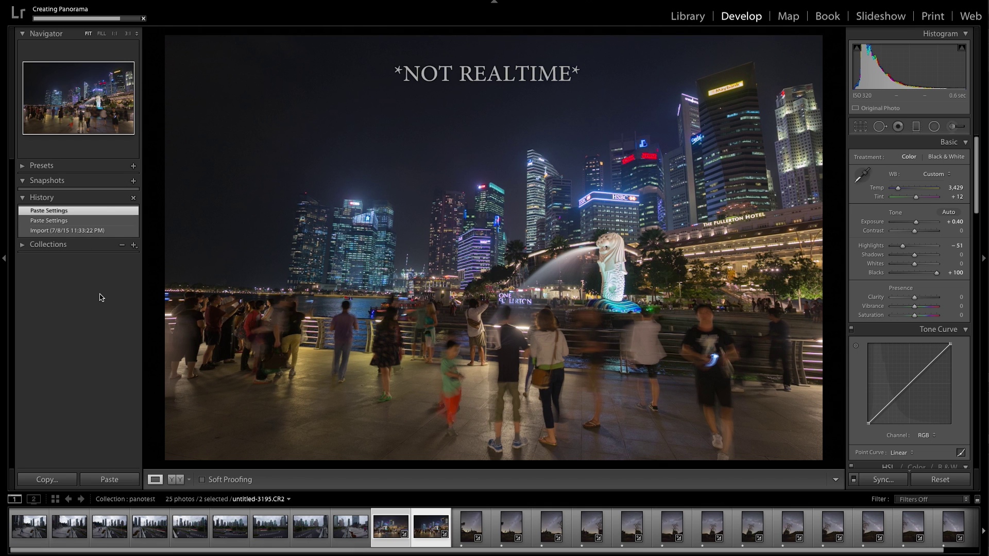
Open the merged night skyline panorama and set its exposure to +0.90.
left_click(468, 528)
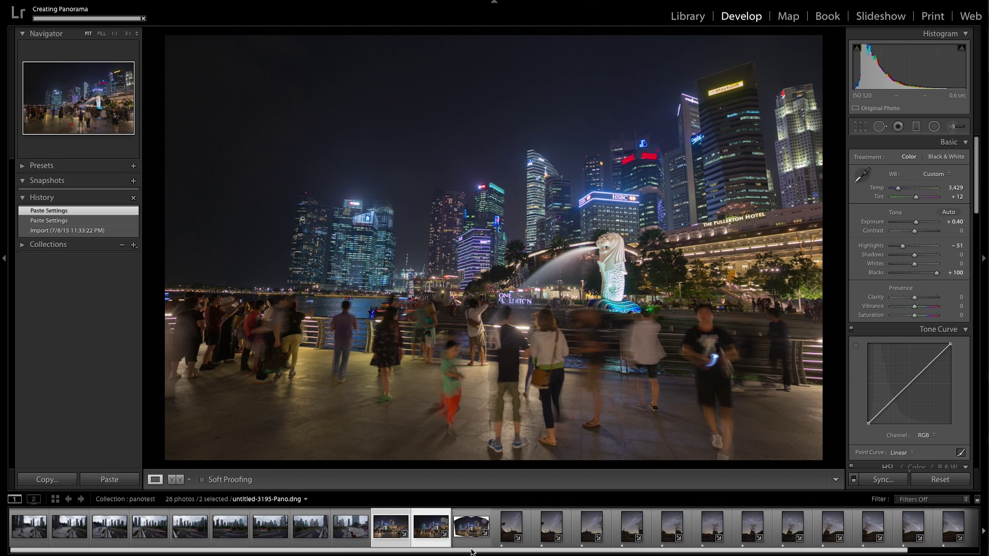
left_click(467, 531)
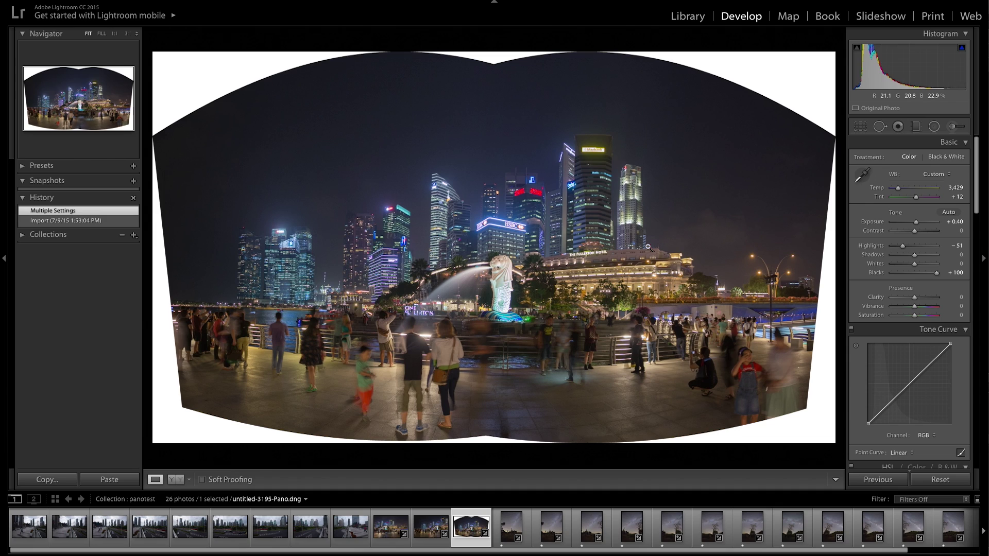
left_click_drag(916, 222, 919, 225)
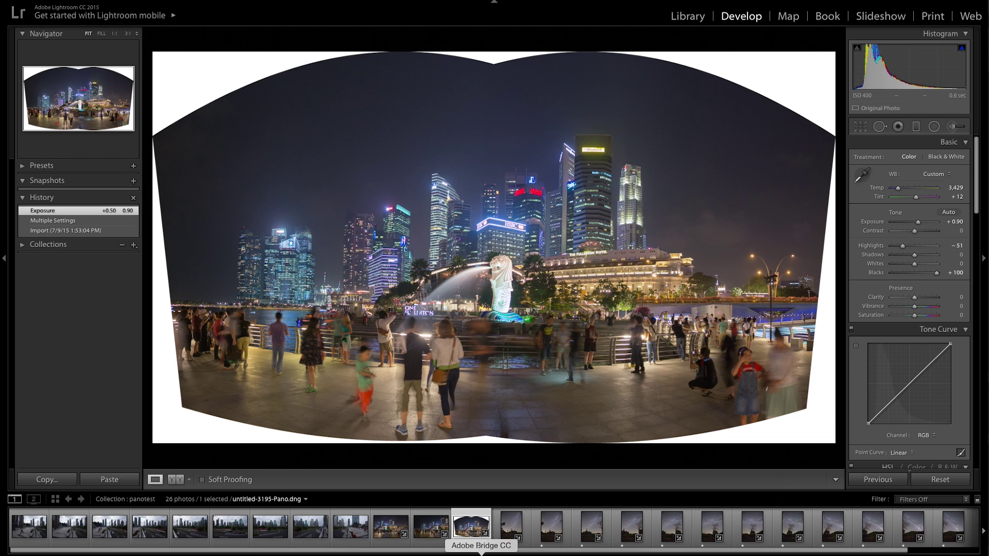
Switch to Photoshop to view the Untitled_Panorama1 document, and return to Lightroom.
left_click(492, 554)
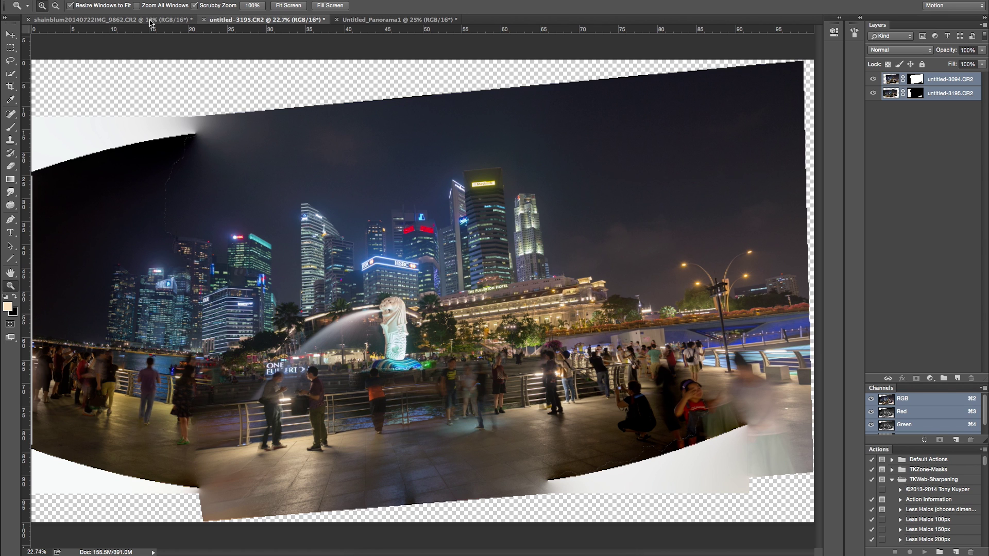
left_click(383, 22)
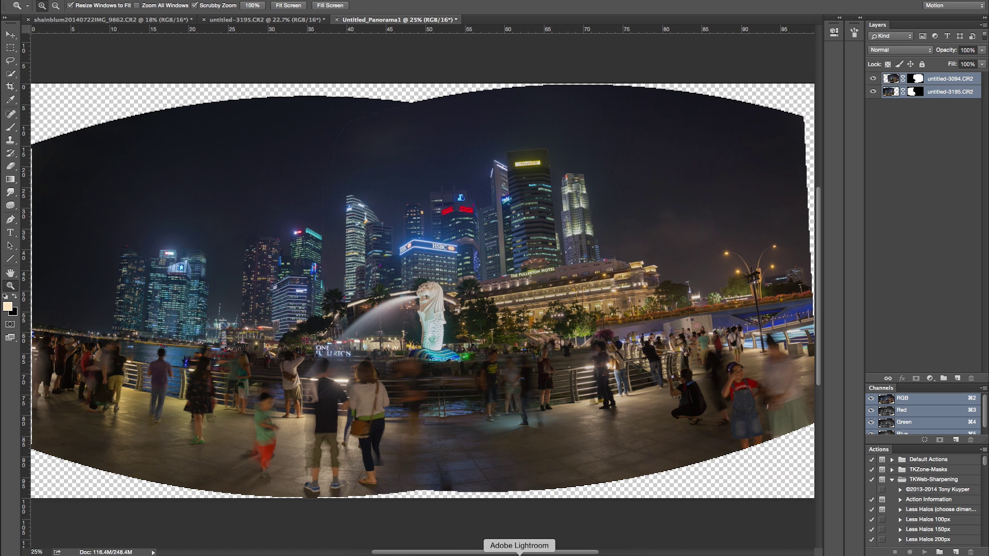
left_click(520, 554)
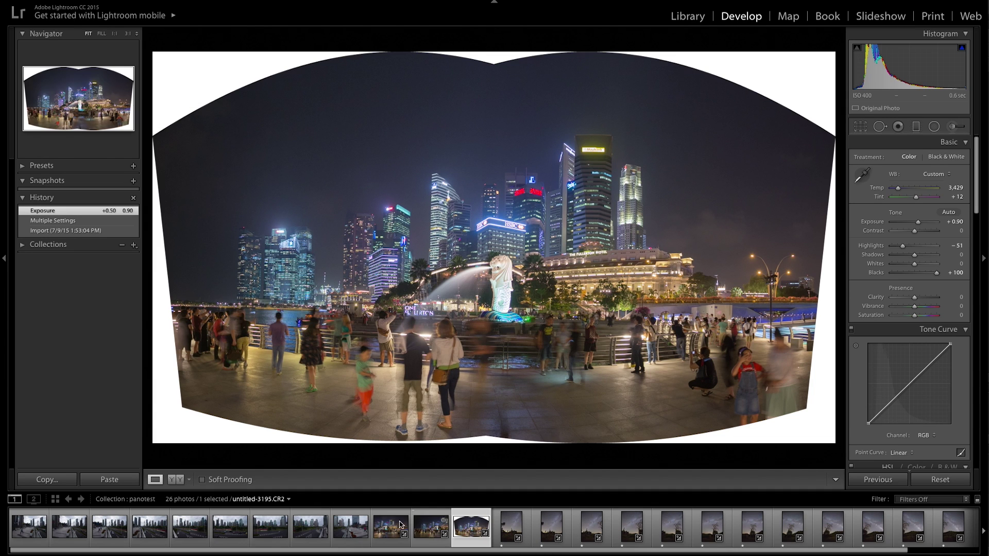
Look through the daytime city photos from the last frame of the series back to the first.
left_click(340, 535)
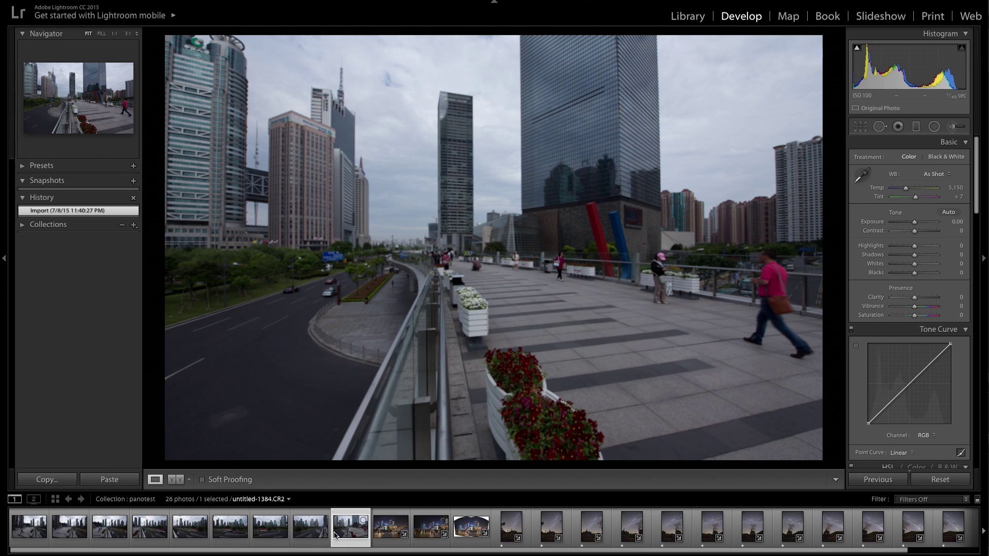
key("Left")
key("Left")
key("Left")
key("Left")
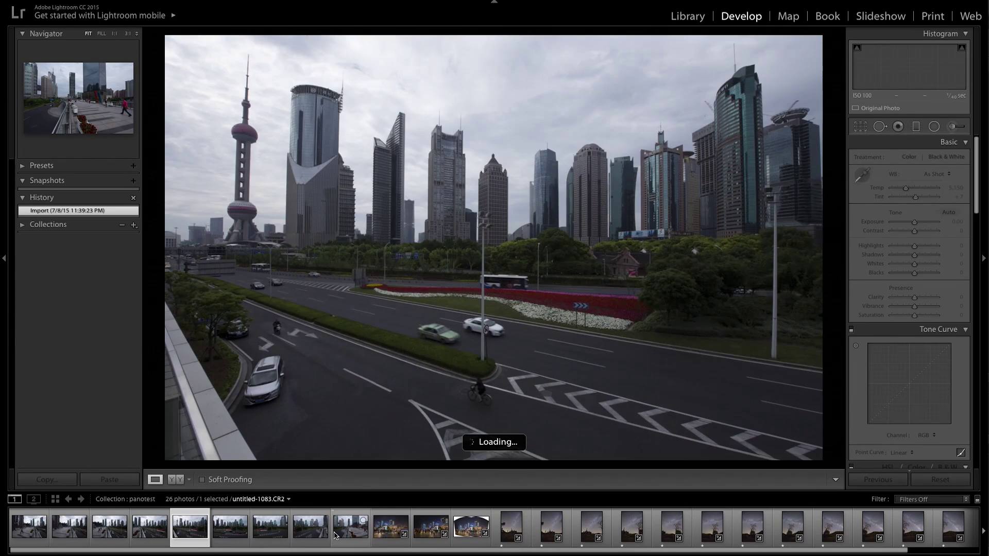
key("Left")
key("Left")
key("Left")
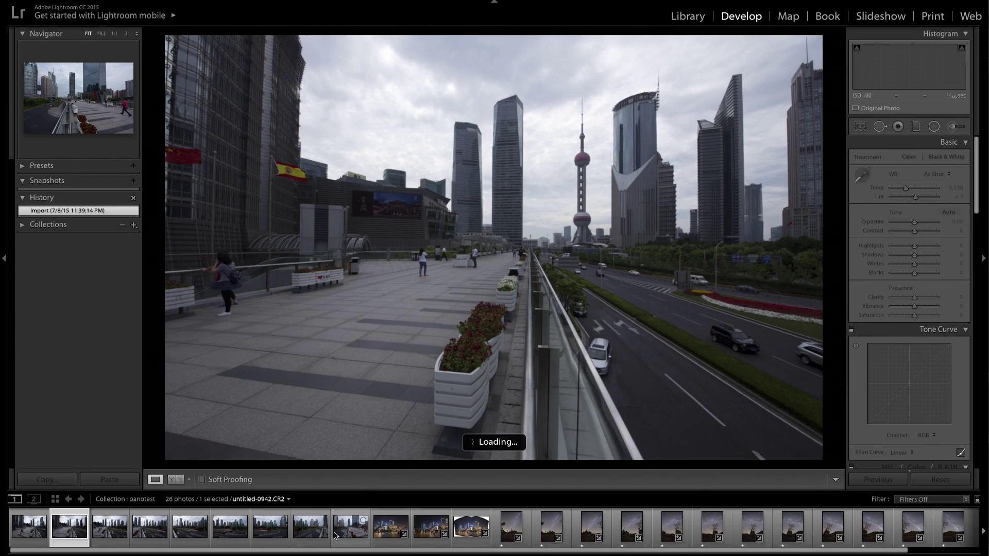
key("Left")
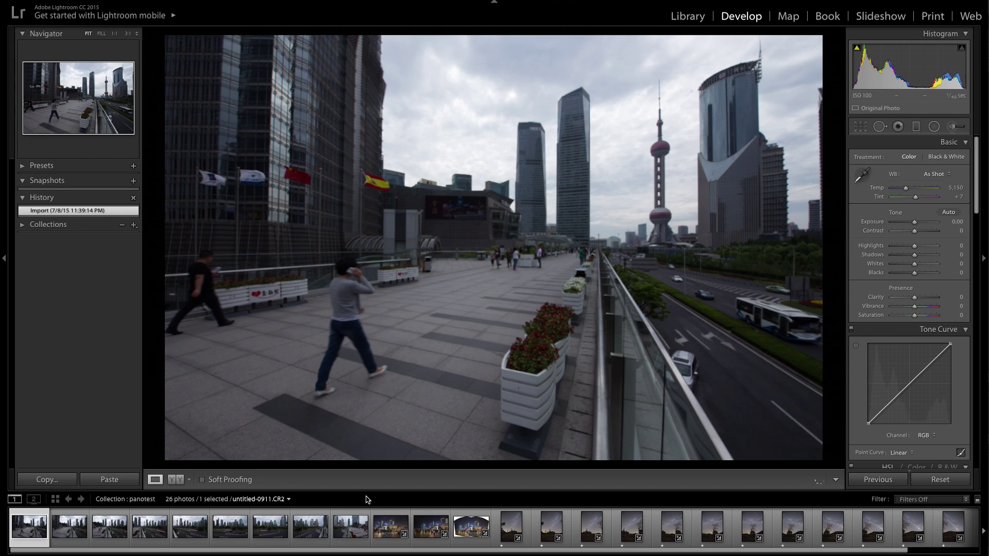
Select all nine daytime city photos and merge them into a panorama with Auto Crop enabled.
left_click(345, 532, "shift")
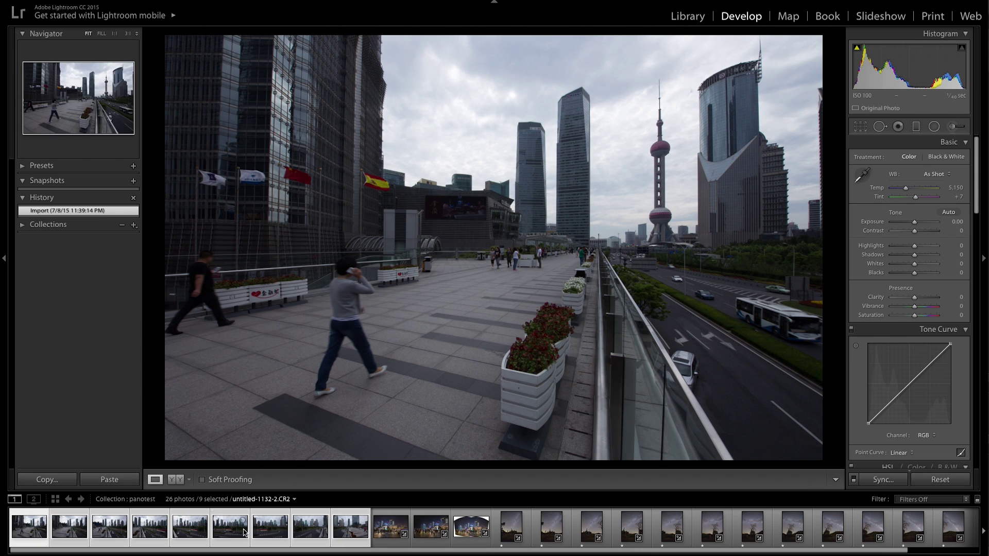
right_click(233, 533)
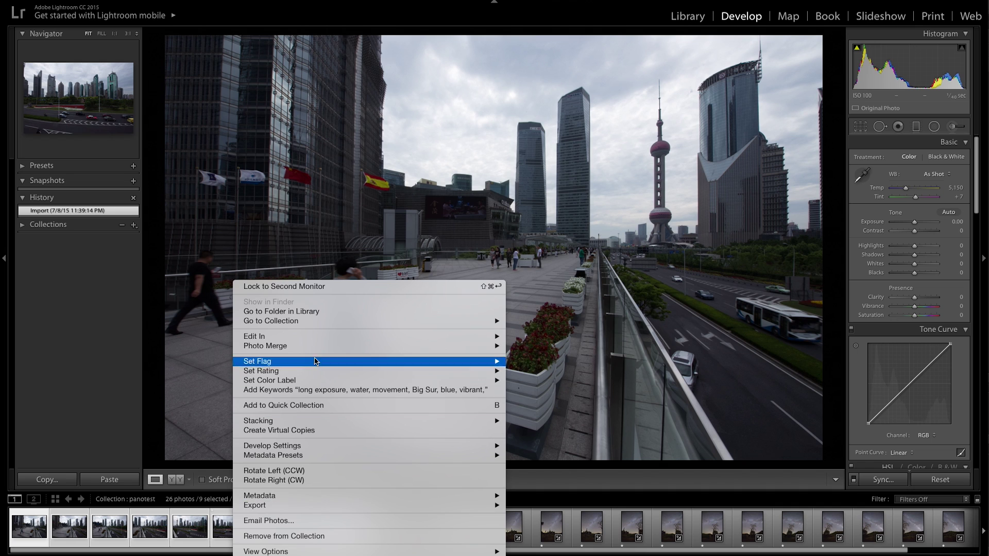
mouse_move(317, 347)
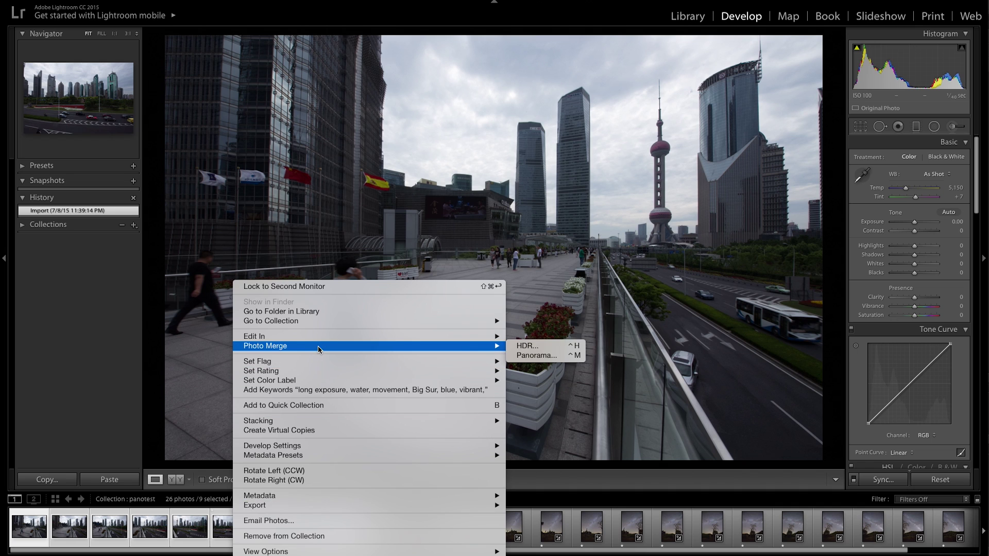
left_click(548, 356)
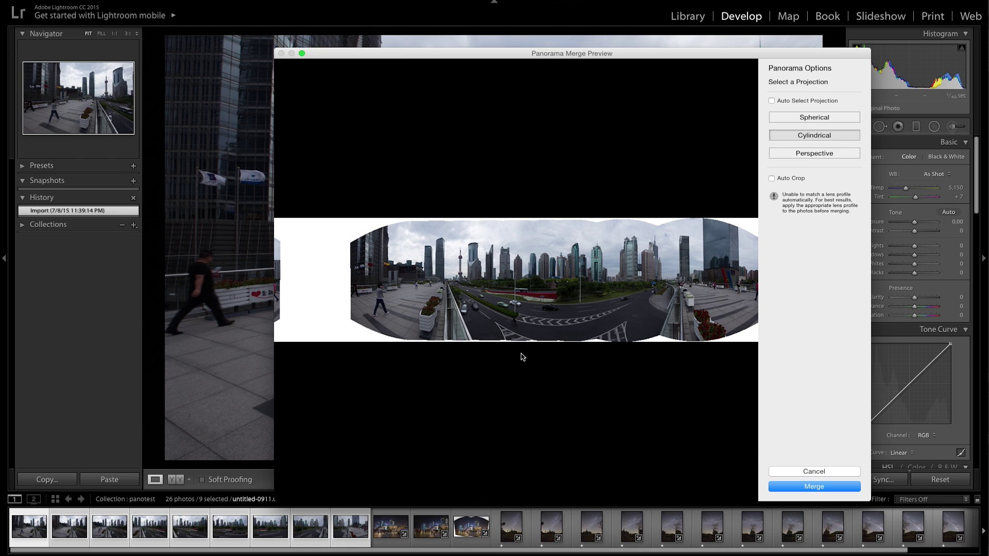
left_click(797, 180)
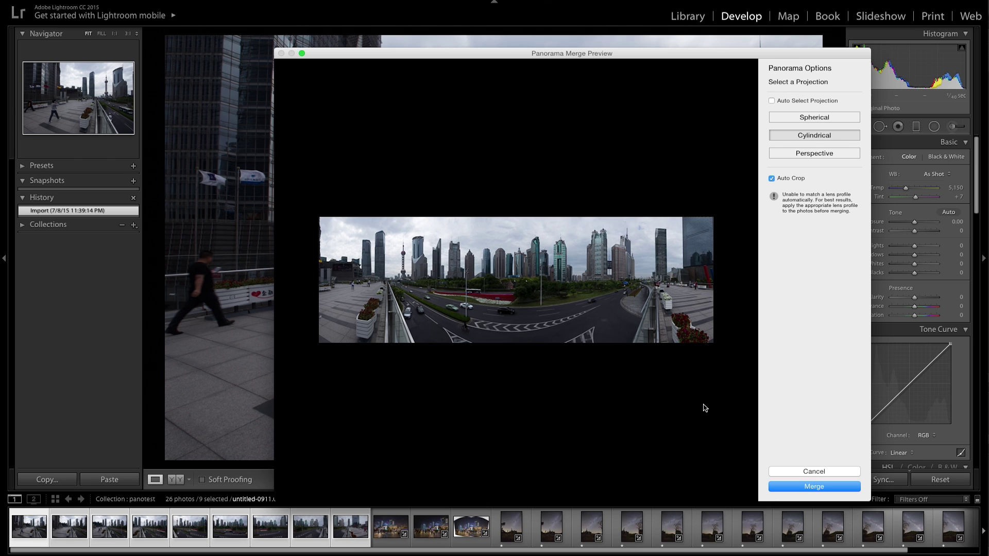
left_click(824, 488)
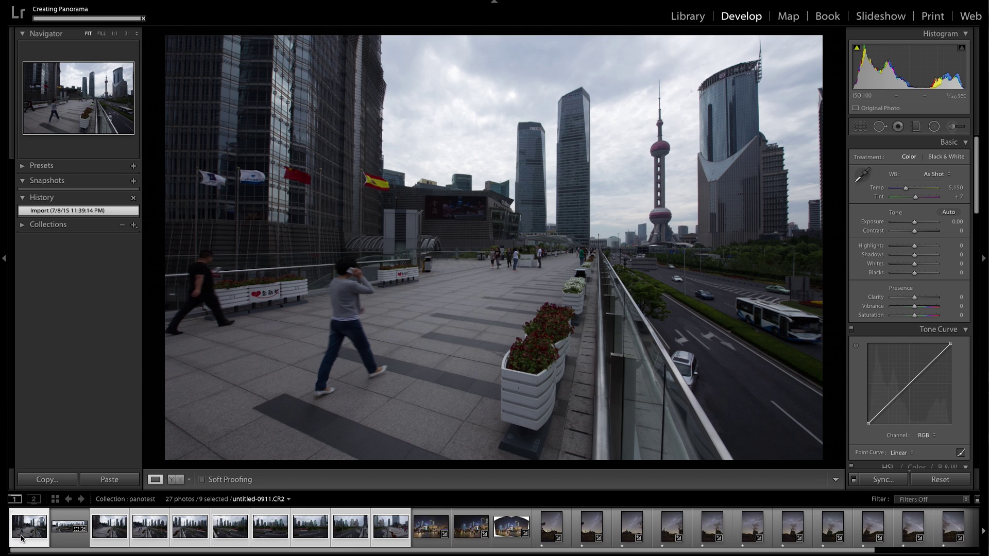
Open the panorama merged from nine daytime photos and inspect its stitching at full size, from the walkway back across the road.
left_click(52, 528)
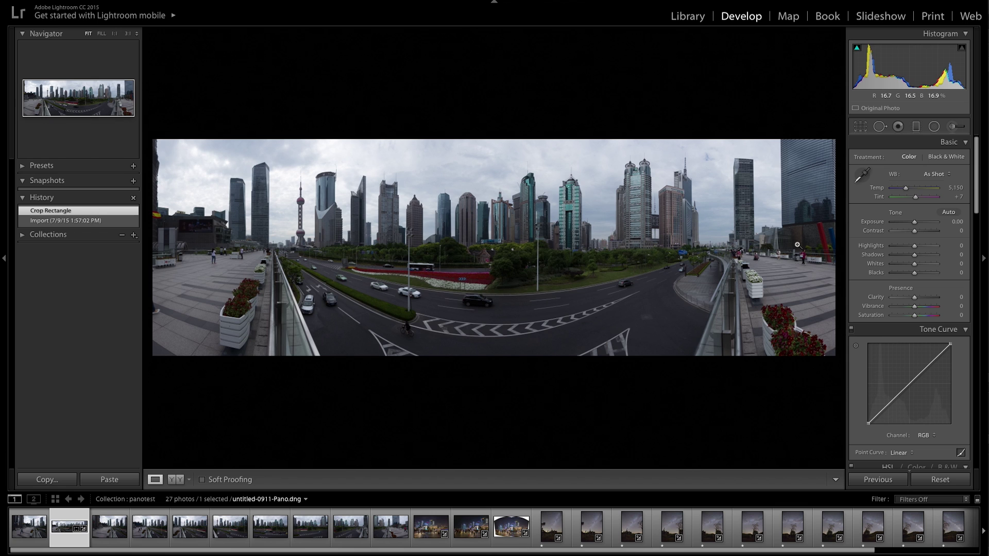
left_click(781, 256)
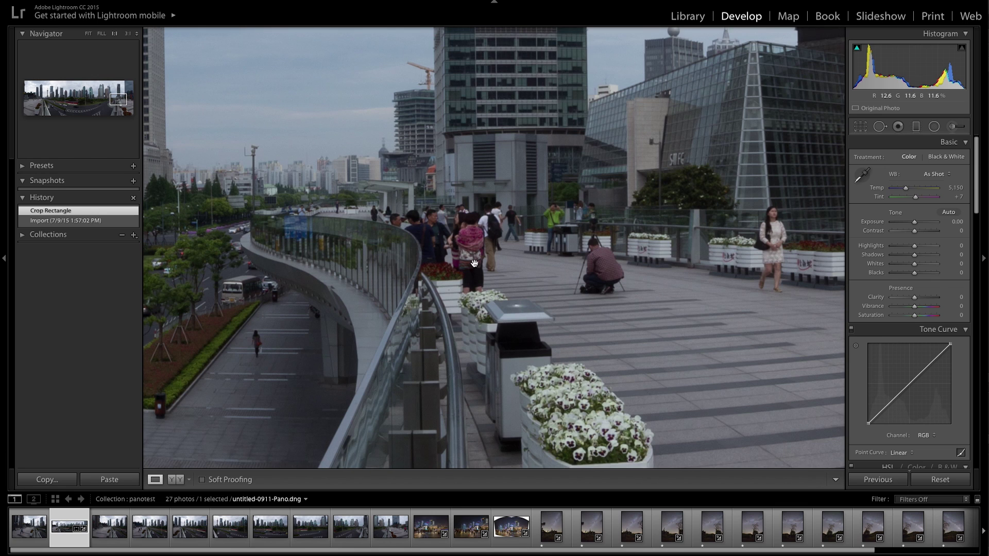
left_click_drag(474, 247, 839, 309)
left_click_drag(410, 312, 605, 249)
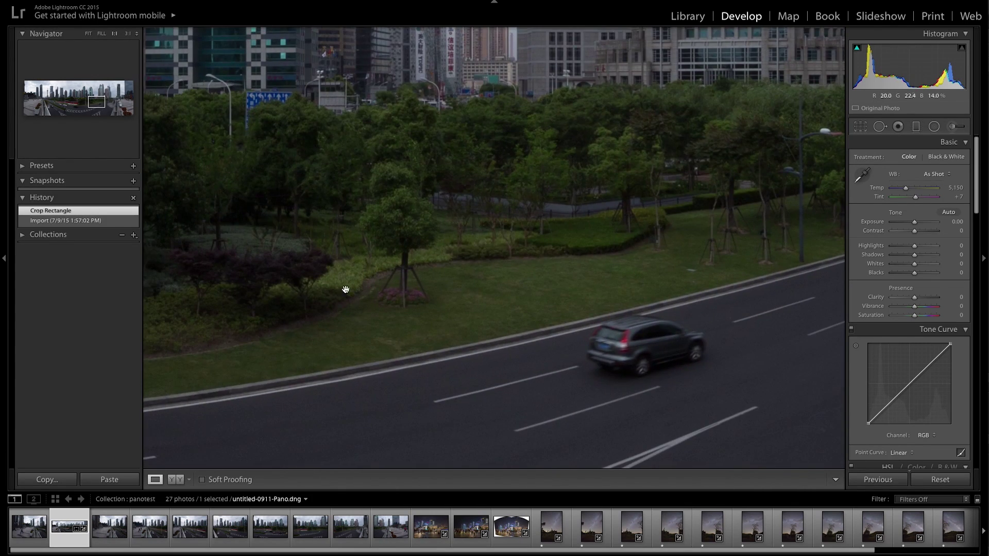
left_click_drag(345, 289, 718, 257)
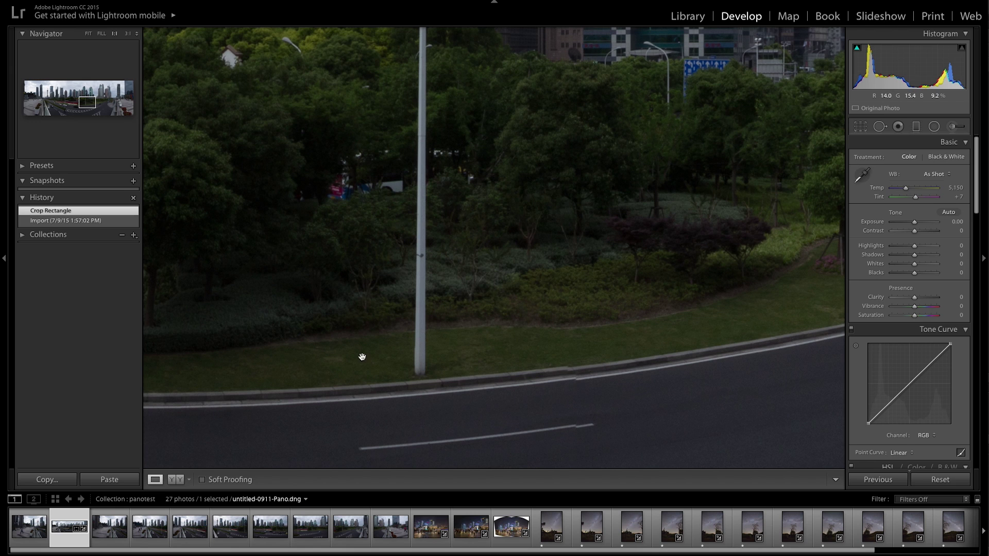
left_click_drag(360, 355, 706, 357)
left_click_drag(199, 341, 631, 360)
left_click_drag(305, 331, 534, 334)
left_click_drag(356, 287, 788, 370)
left_click_drag(371, 314, 754, 330)
left_click(366, 313)
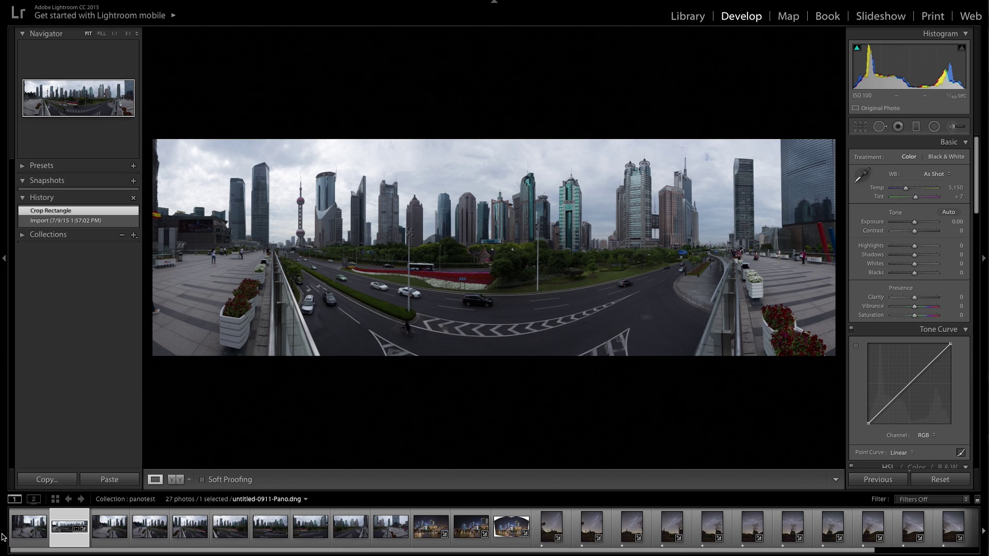
Select every second frame of the daytime city series, five in total, and merge them into a Cylindrical panorama with Auto Crop enabled.
left_click(379, 530)
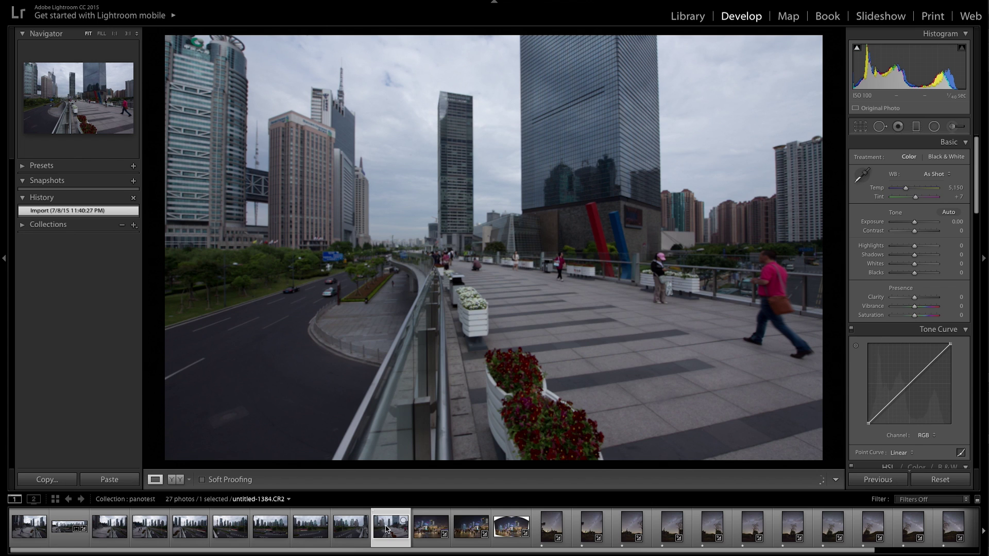
left_click(309, 529, "ctrl")
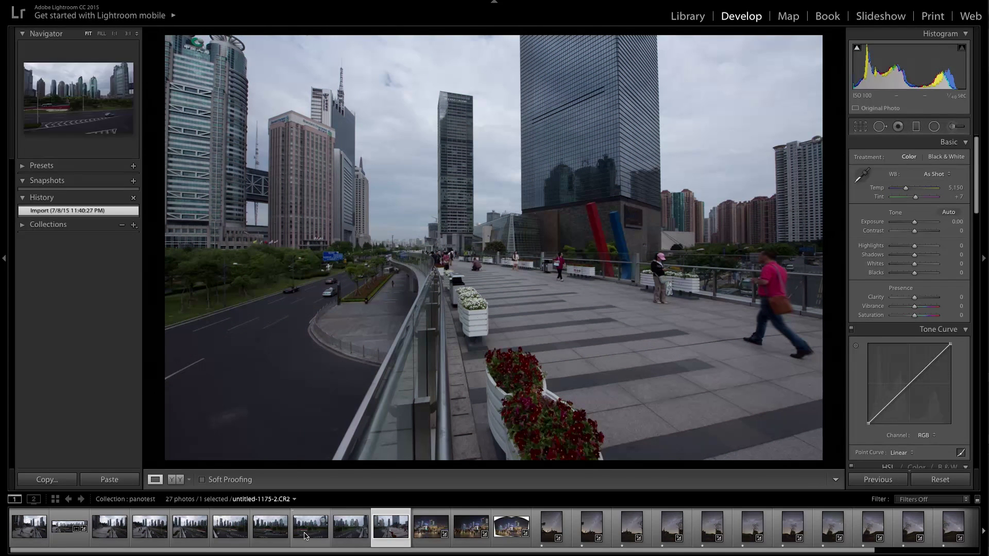
left_click(231, 530, "ctrl")
left_click(165, 531, "ctrl")
left_click(26, 531, "ctrl")
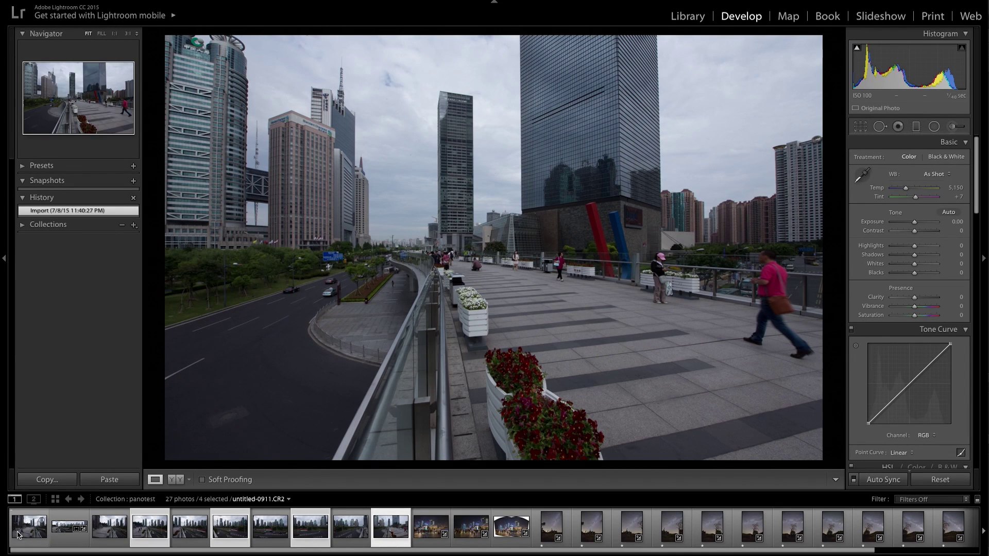
right_click(23, 531)
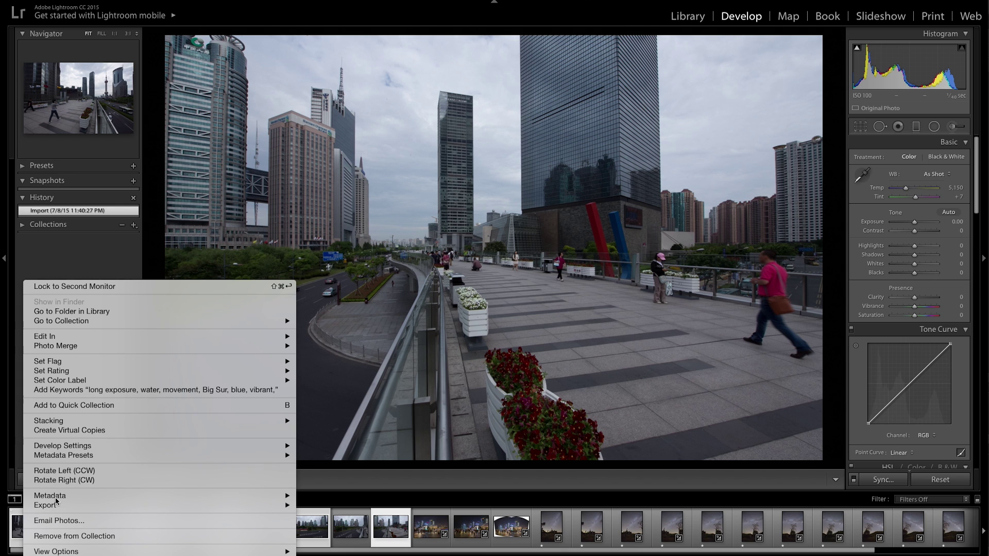
mouse_move(127, 347)
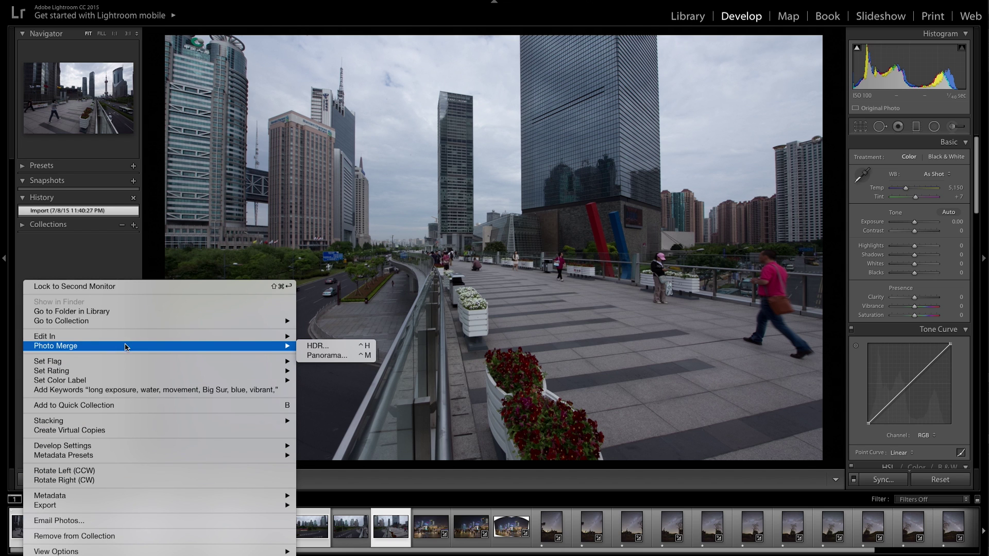
left_click(326, 359)
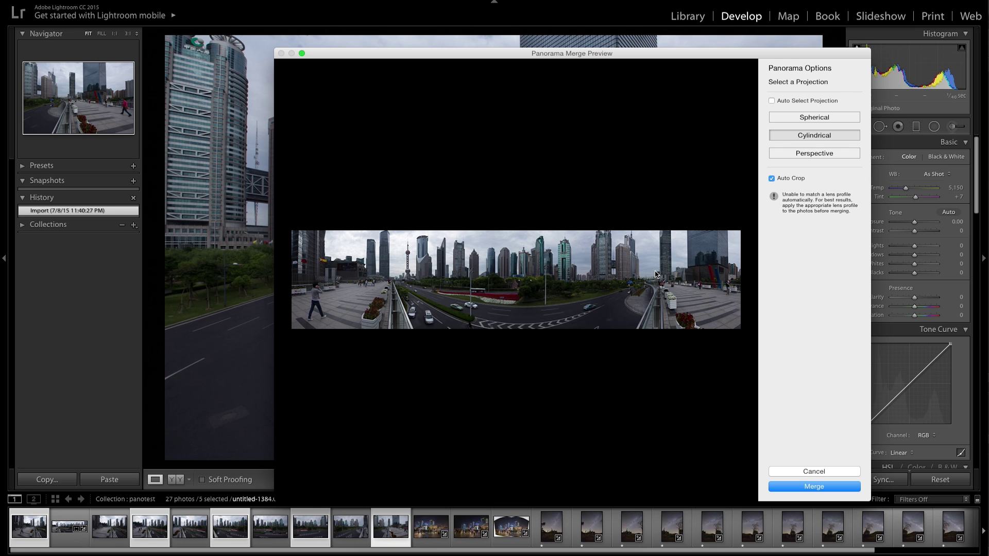
left_click(785, 179)
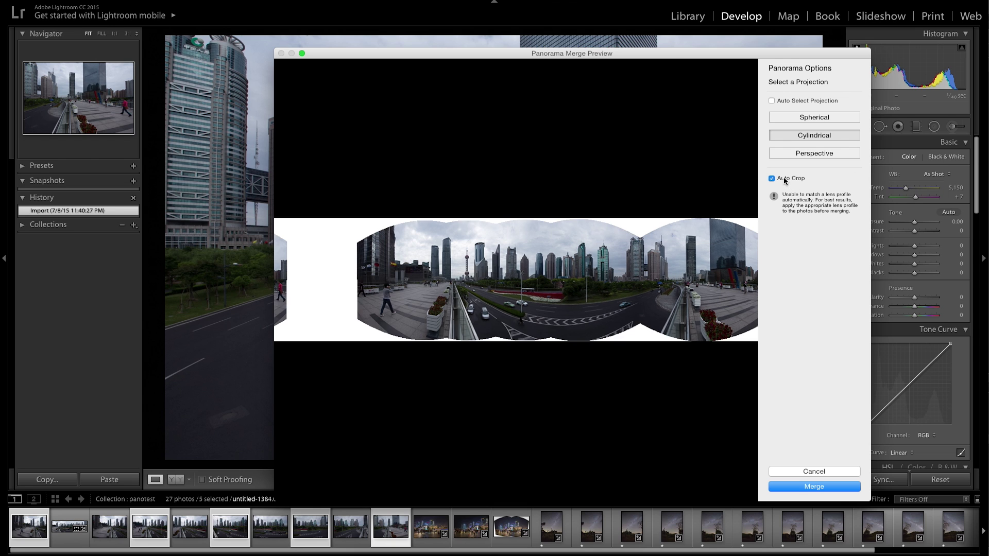
left_click(786, 179)
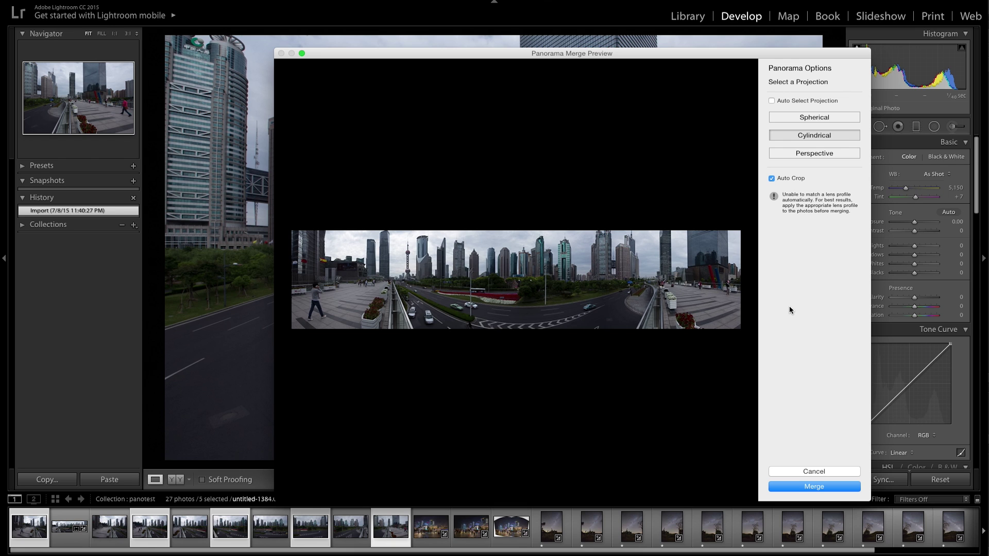
left_click(807, 488)
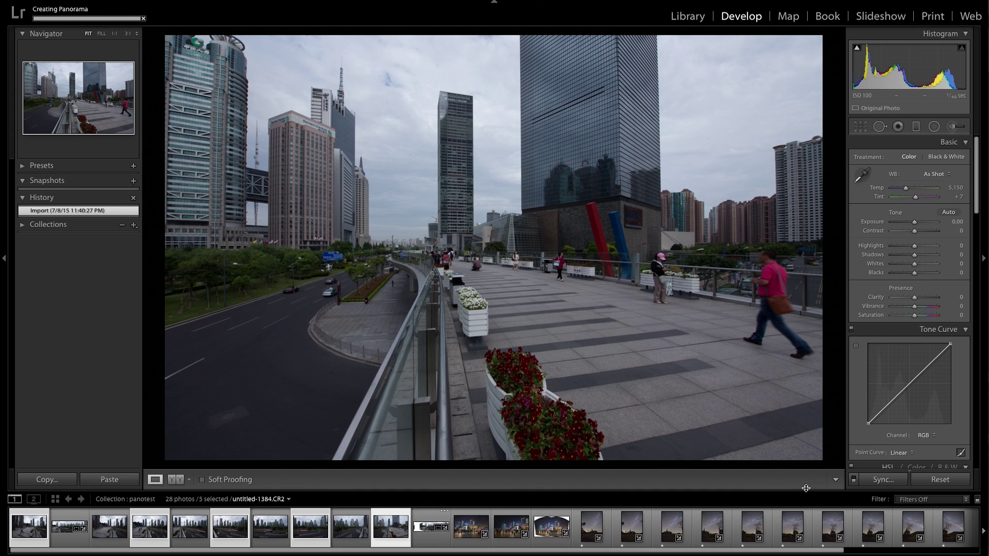
Open the panorama merged from five daytime photos and inspect its road, flower beds, vehicles and walkway at full size for stitching errors.
left_click(421, 531)
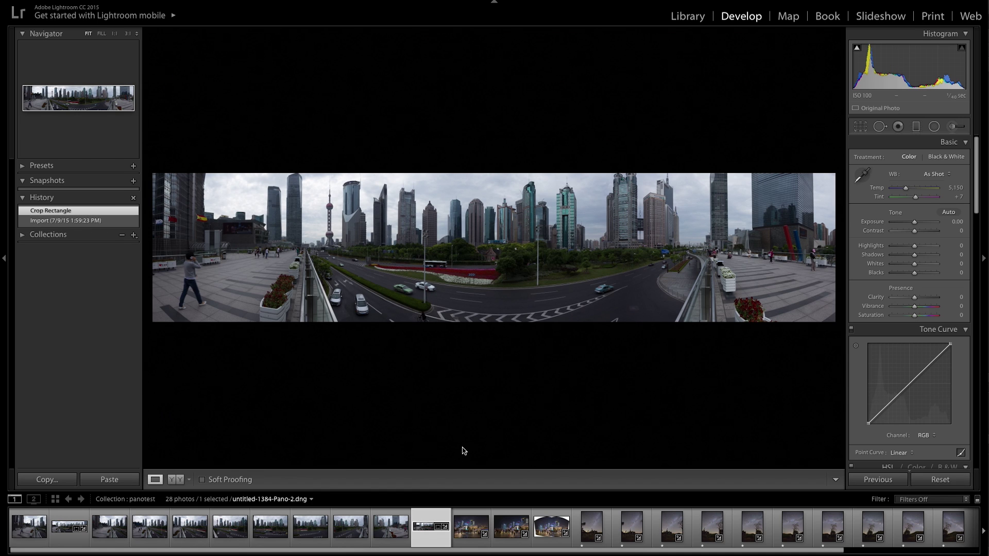
left_click(753, 263)
left_click_drag(254, 287, 760, 286)
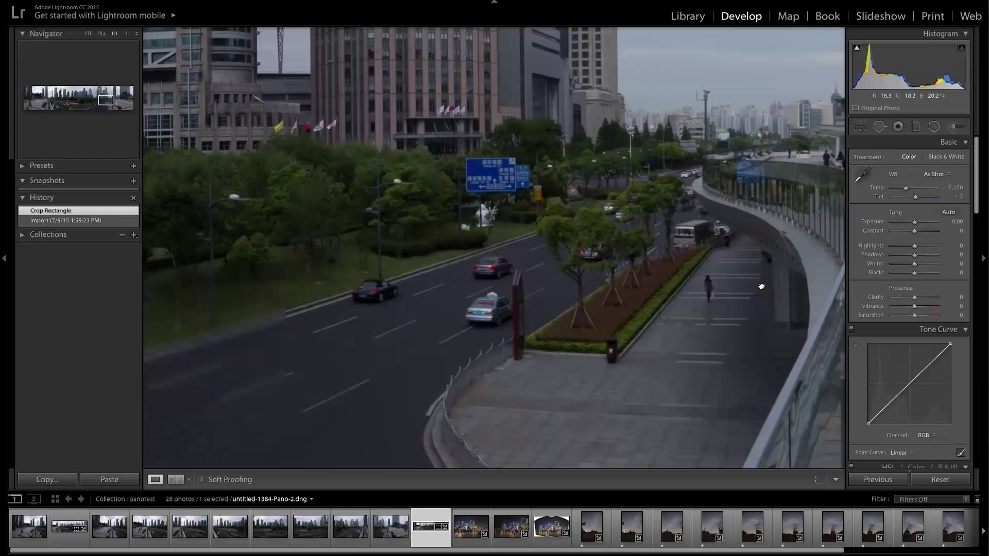
left_click_drag(348, 315, 728, 293)
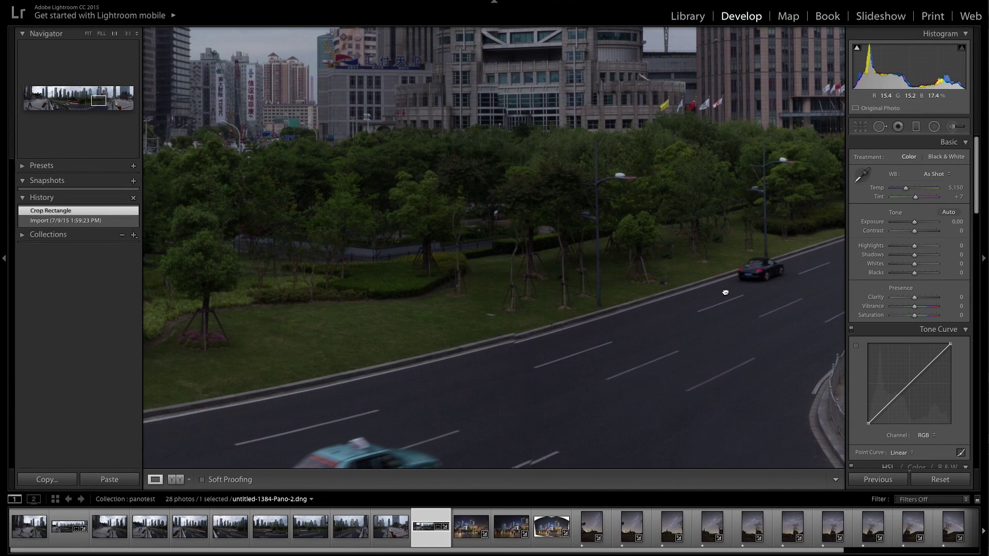
left_click_drag(380, 345, 791, 283)
left_click_drag(289, 335, 726, 305)
left_click_drag(262, 323, 805, 319)
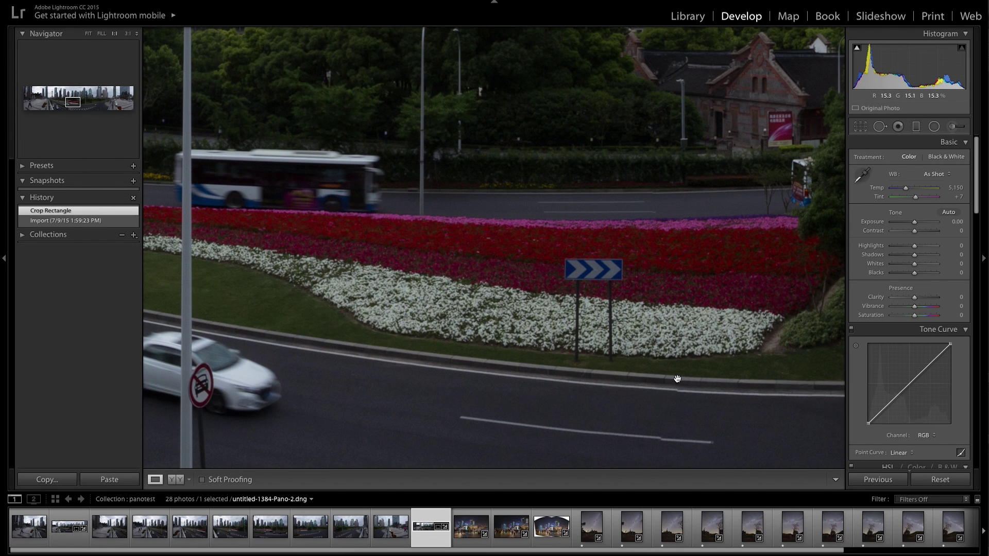
left_click_drag(320, 182, 766, 192)
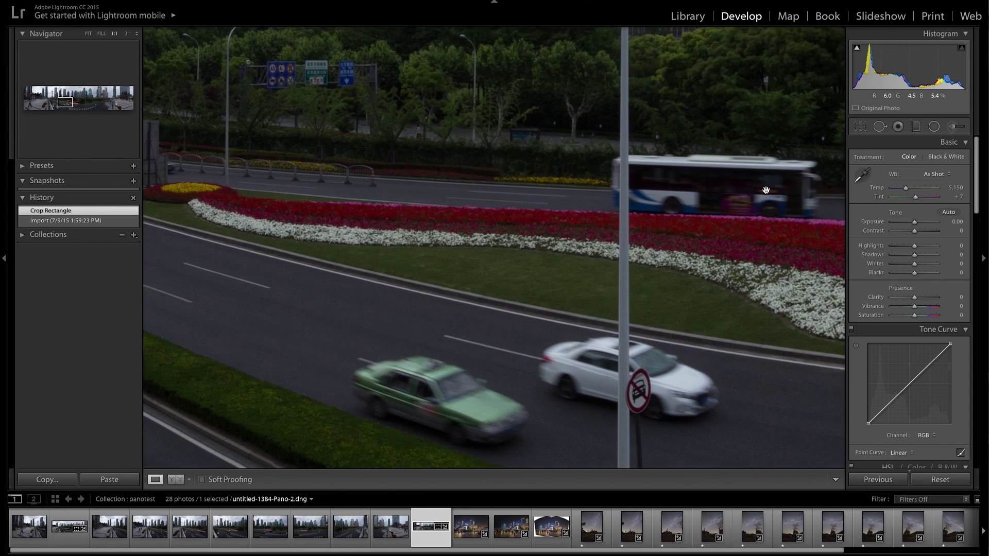
left_click_drag(302, 214, 597, 241)
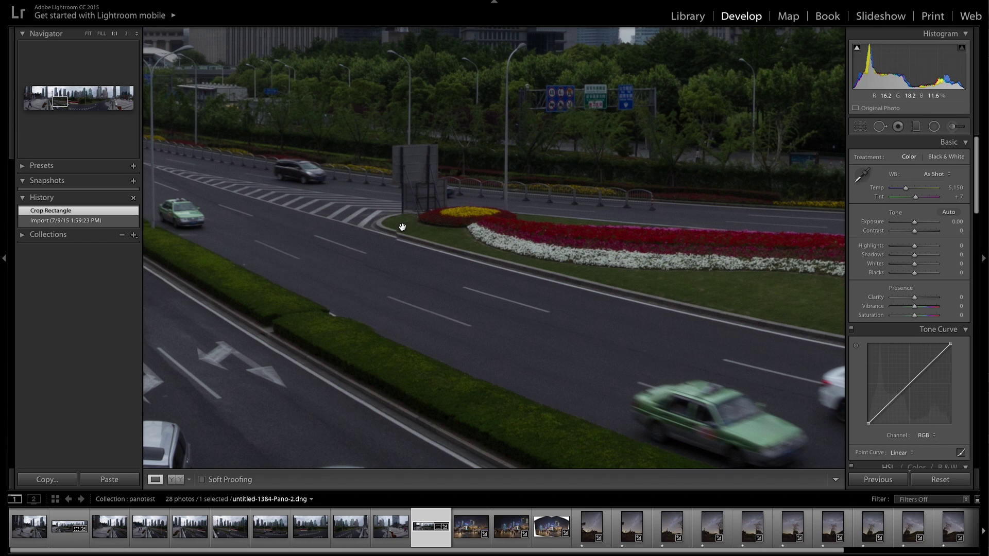
left_click_drag(309, 207, 731, 254)
left_click_drag(467, 223, 713, 239)
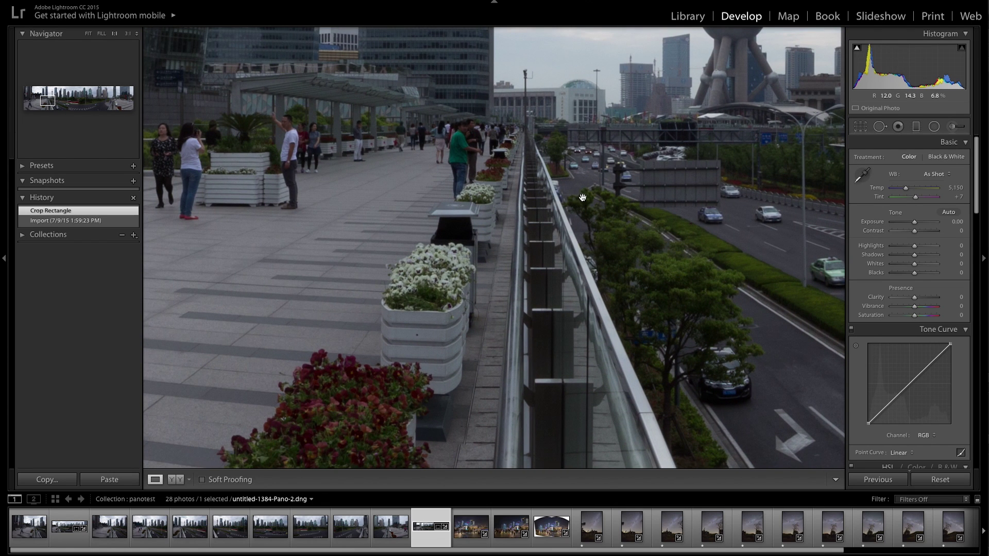
left_click_drag(583, 198, 154, 232)
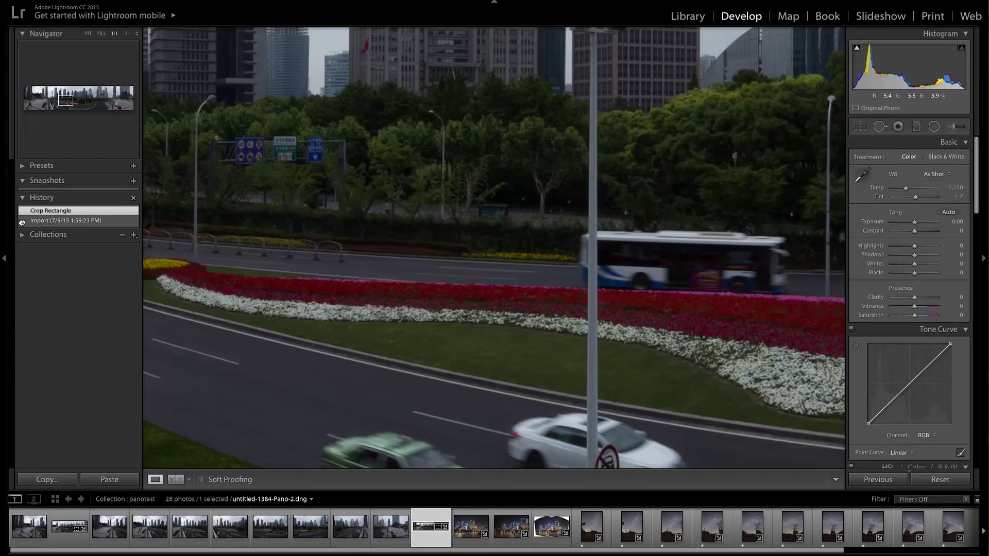
left_click_drag(804, 250, 328, 251)
left_click(532, 249)
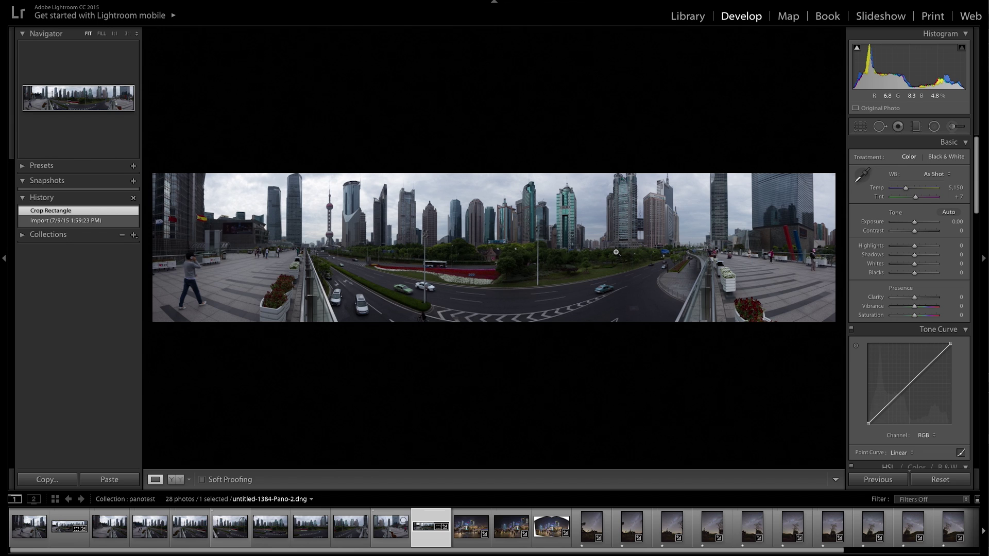
Look through the vertical Milky Way photos from the first frame of the series onward.
scroll(438, 531, "down", 3)
left_click(437, 530)
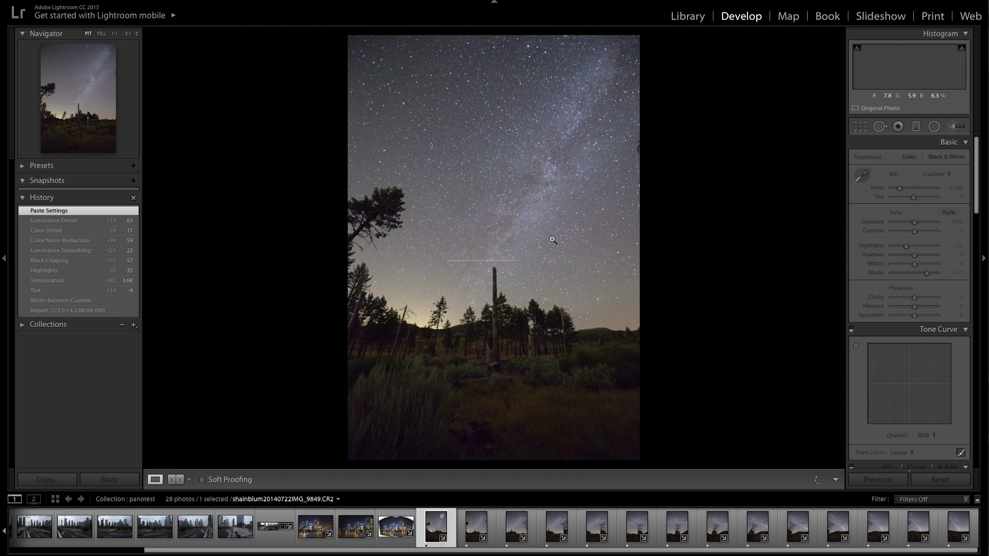
left_click(475, 528)
key("Right")
key("Right")
key("Right")
key("Right")
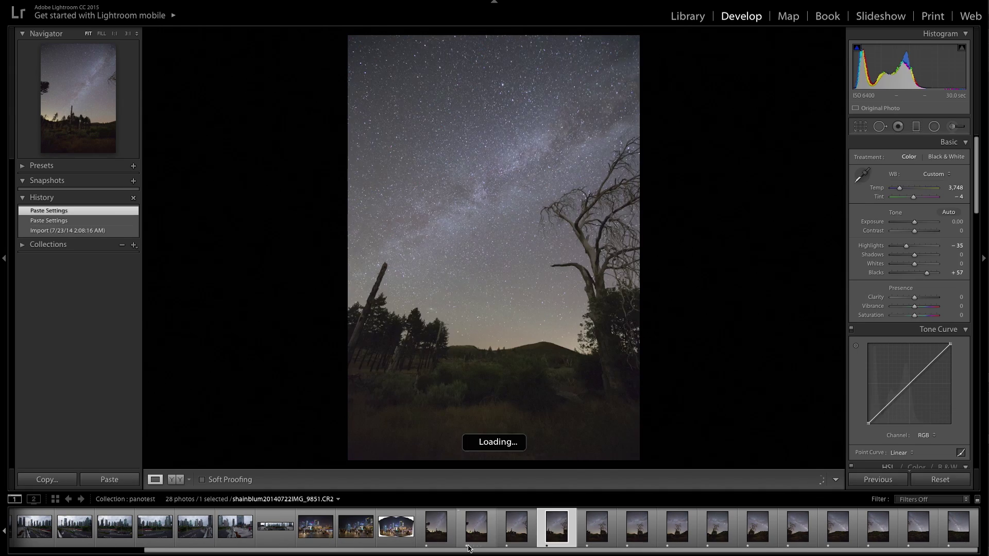
key("Right")
key("Right")
key("Right")
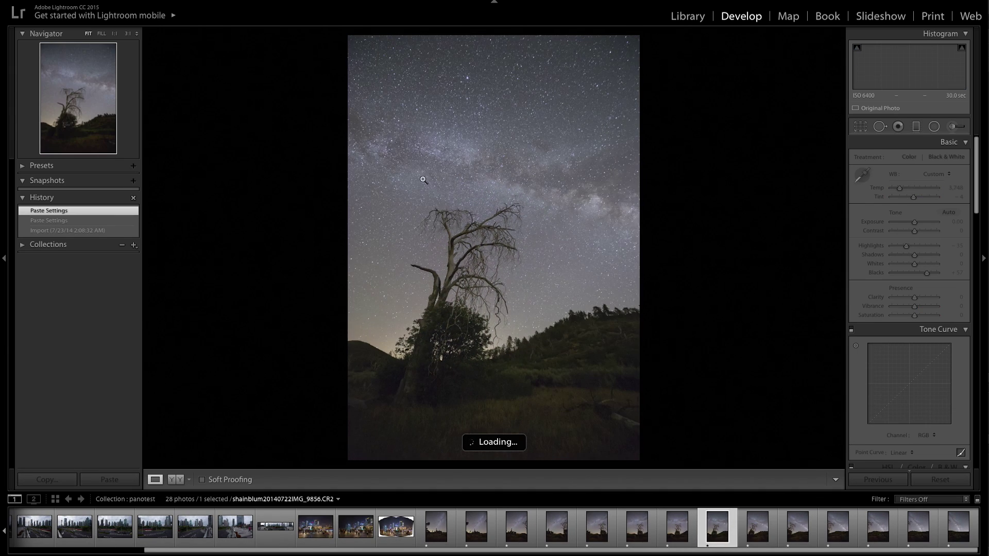
key("Right")
key("Right")
key("Right")
key("Right")
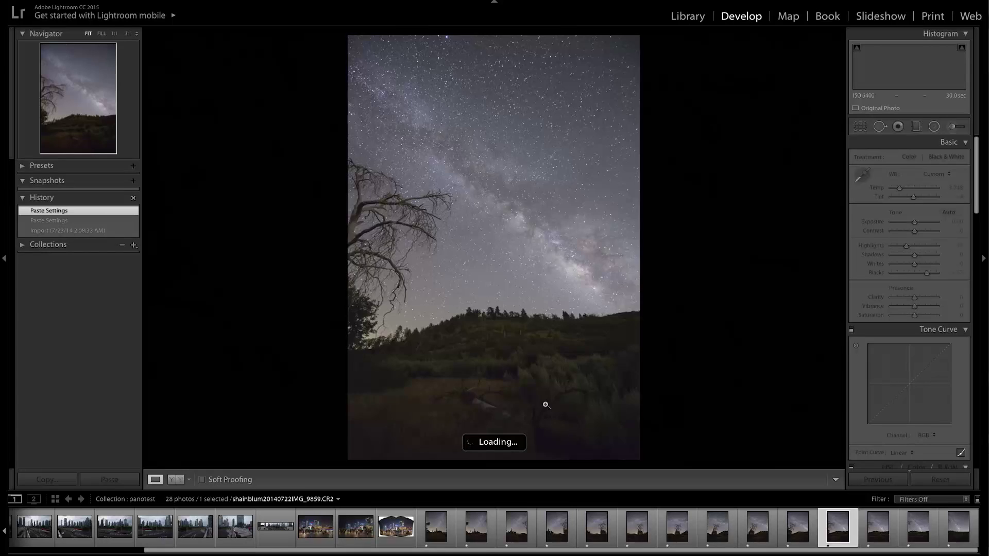
key("Right")
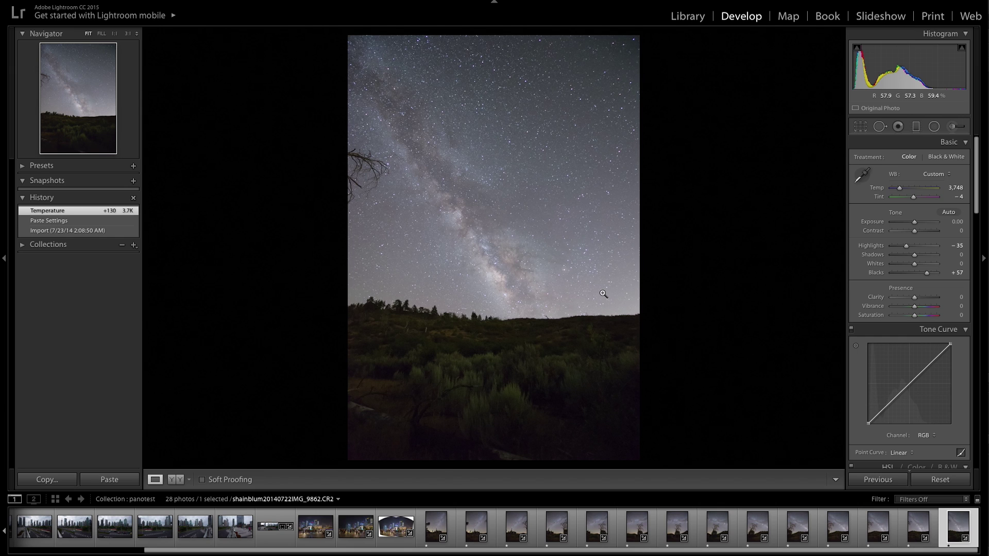
Select all fourteen Milky Way photos and merge them into a Spherical panorama with Auto Crop enabled.
left_click(436, 528, "shift")
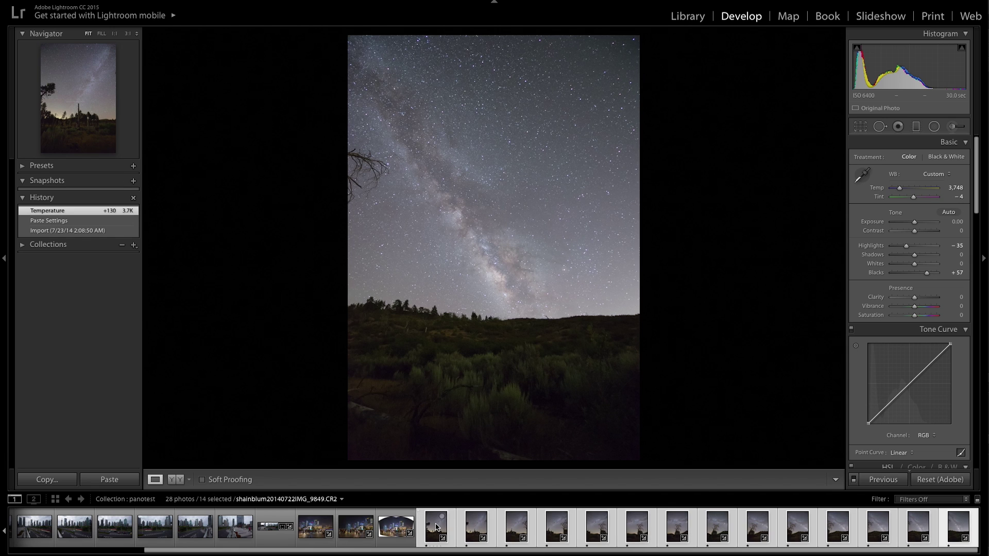
right_click(436, 527)
mouse_move(603, 346)
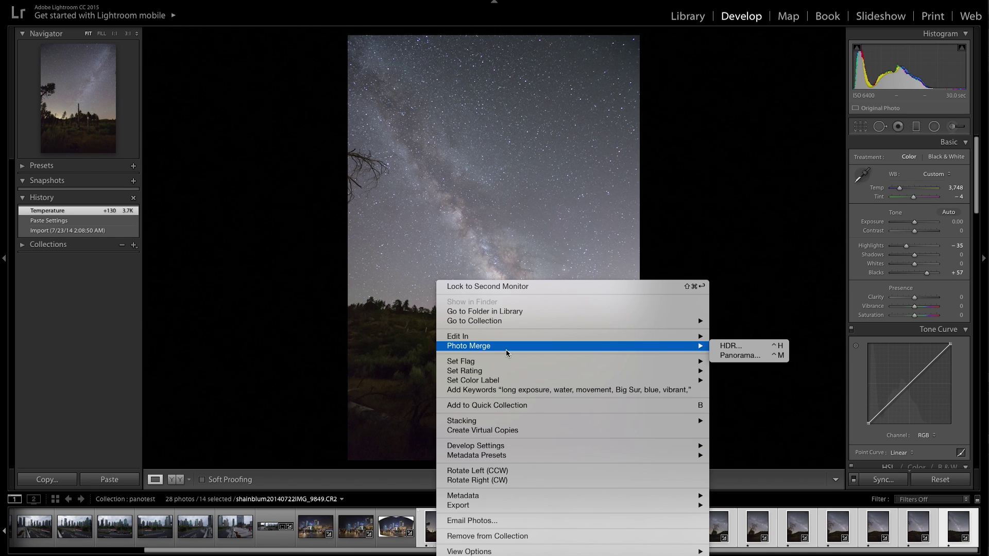
left_click(750, 356)
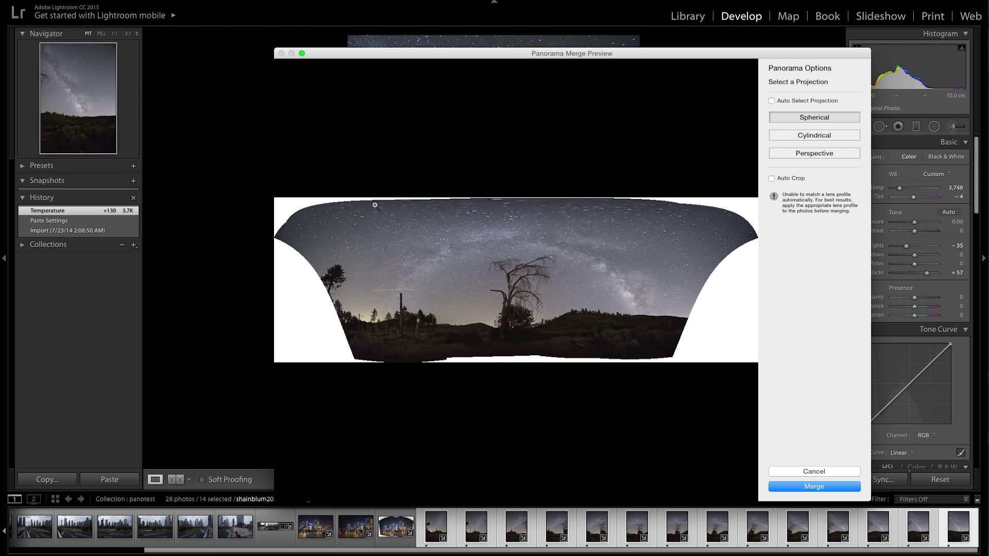
left_click(804, 181)
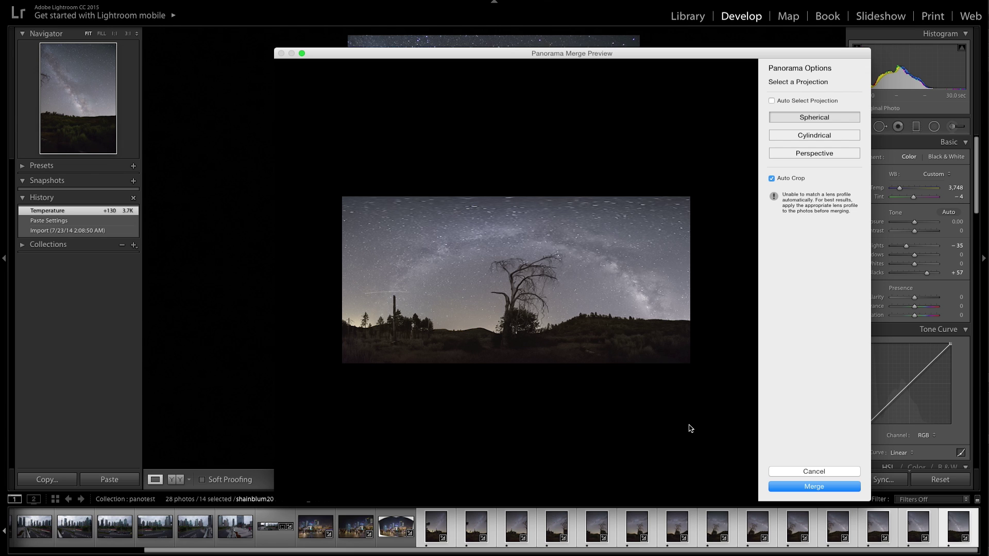
left_click(817, 487)
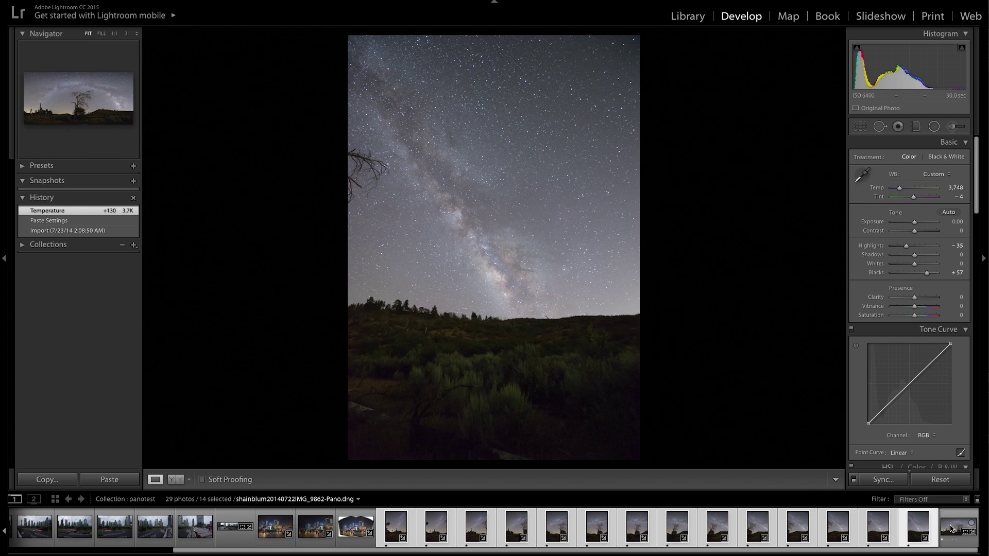
Open the merged Milky Way panorama and set the Aspect transform in its manual lens corrections to +81.
left_click(950, 530)
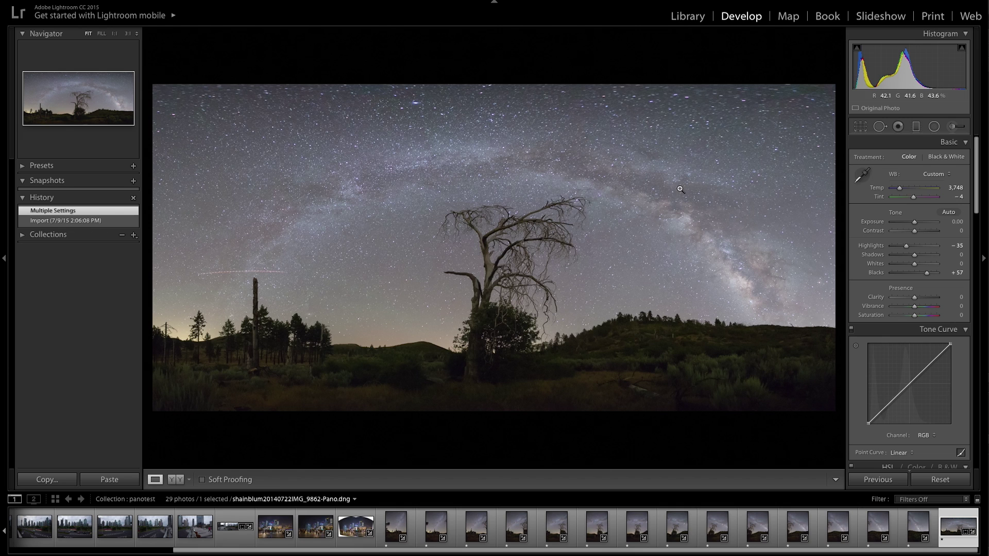
scroll(940, 253, "down", 8)
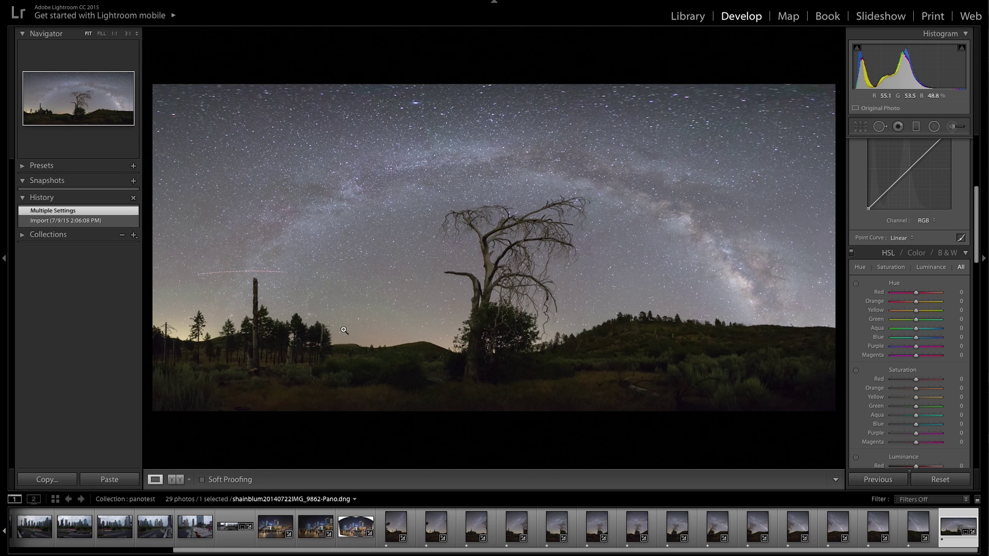
scroll(921, 395, "down", 6)
scroll(921, 395, "down", 13)
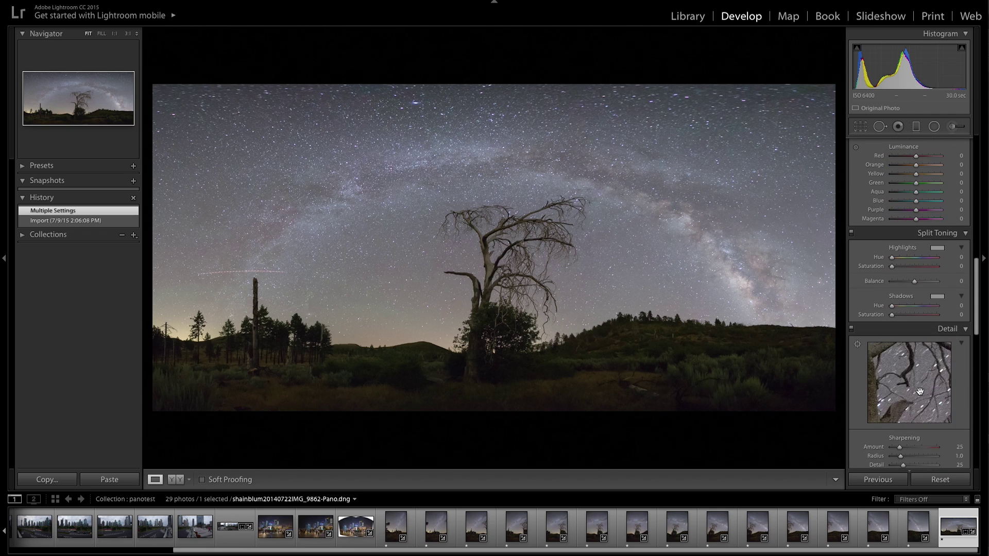
scroll(922, 388, "down", 3)
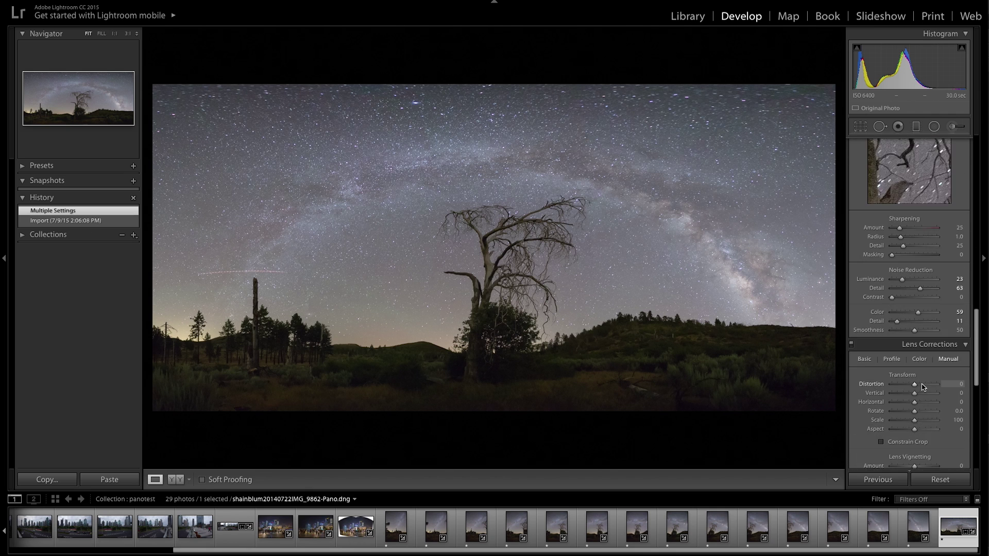
left_click_drag(915, 404, 933, 406)
Inspect the stars along the panorama's upper edge at full size, then return to the whole-image view.
left_click(688, 95)
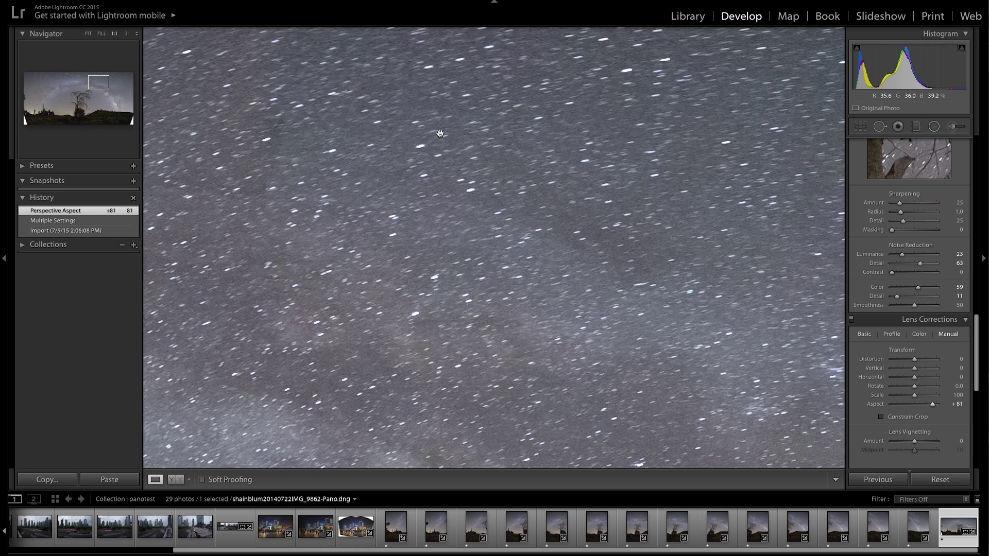
left_click_drag(433, 136, 523, 342)
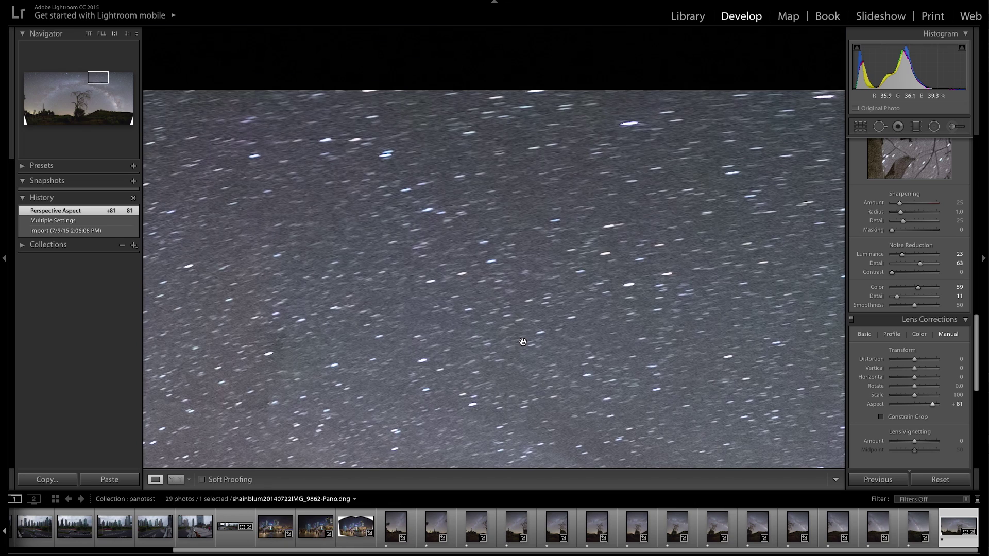
left_click(472, 290)
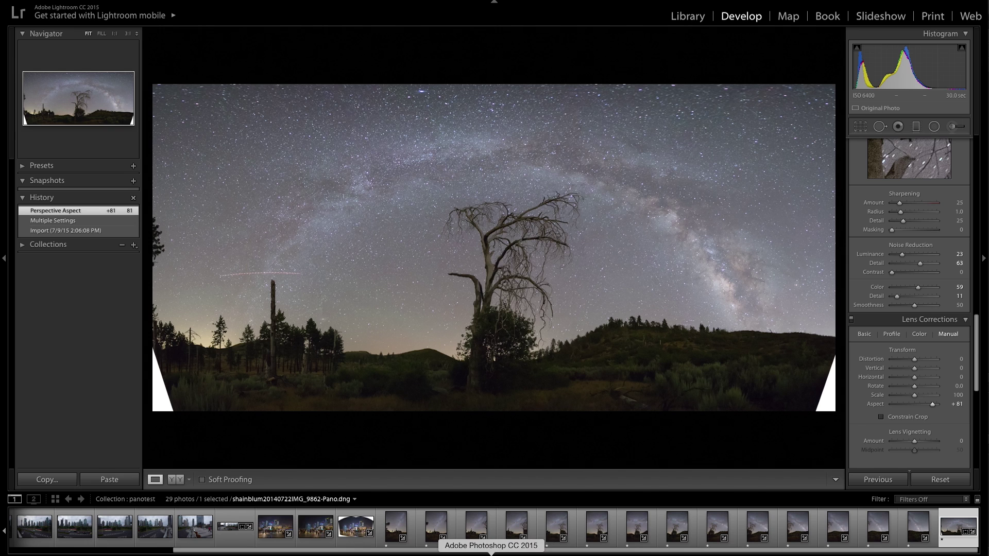
Switch to Photoshop, view its shainblum20140722IMG_9862.CR2 Milky Way merge for comparison, and return to Lightroom.
left_click(491, 554)
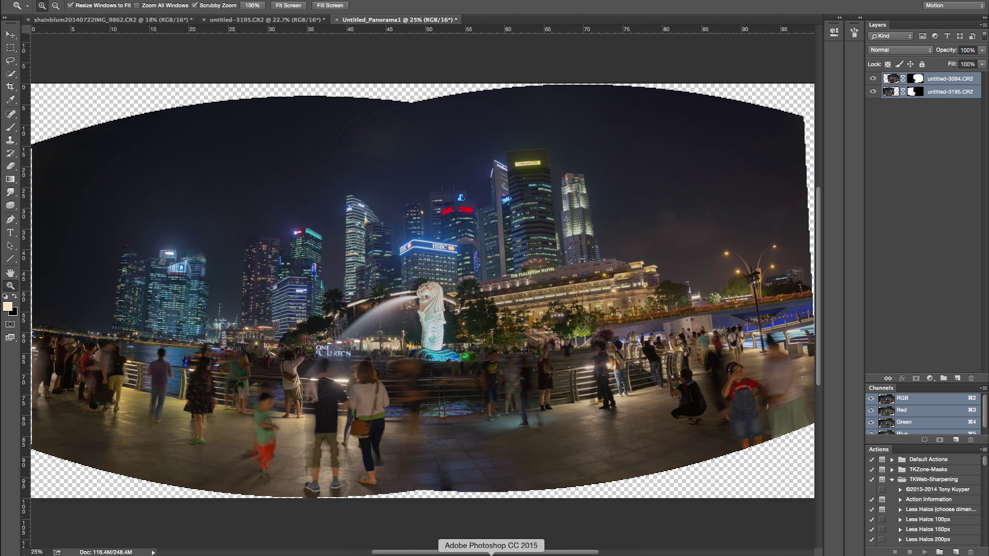
left_click(152, 21)
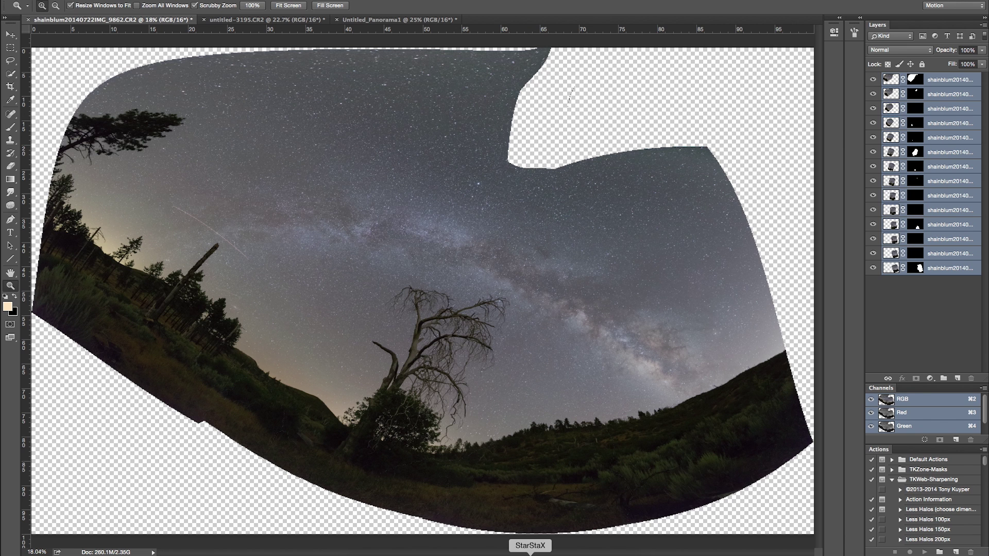
left_click(519, 553)
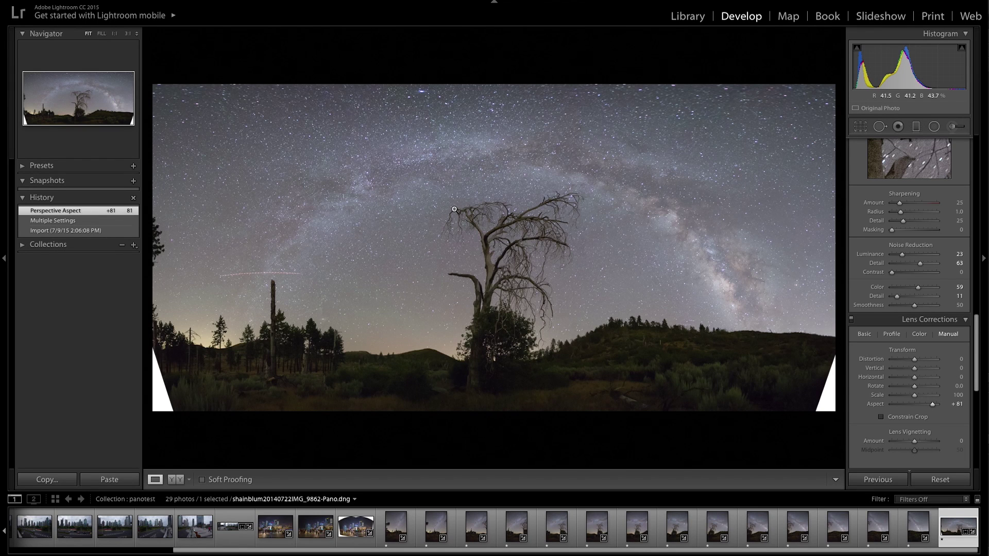